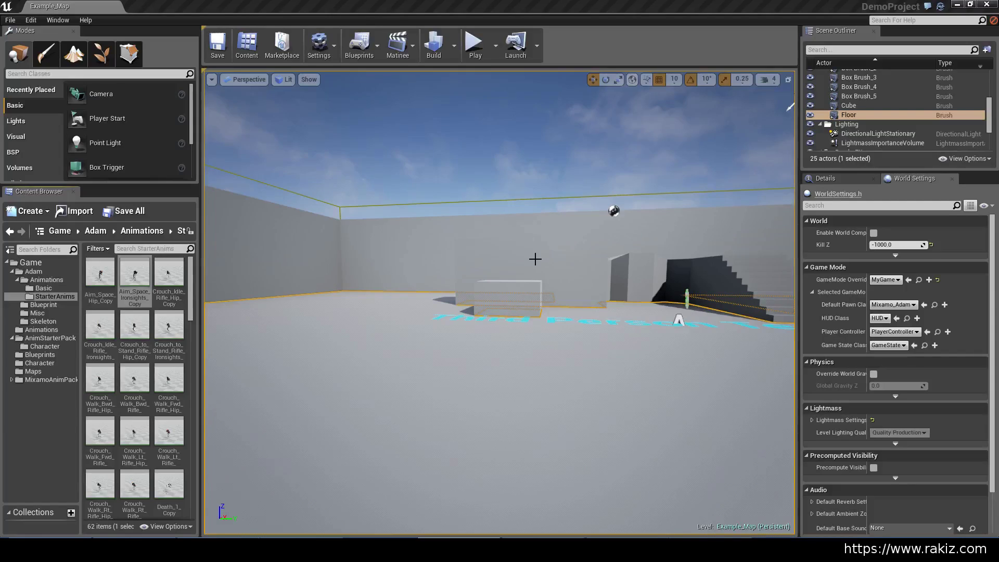
# Step: Open AdamAnimBlueprint from Adam's Blueprint folder, view the Final Animation Pose node in its AnimGraph, and close it
pyautogui.moveTo(181, 342)
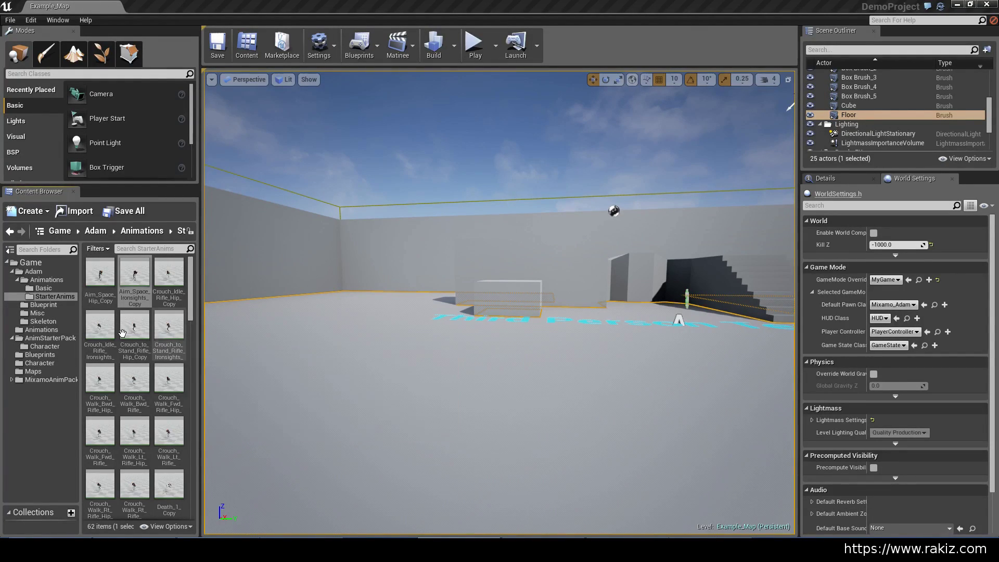
pyautogui.click(41, 280)
pyautogui.click(40, 305)
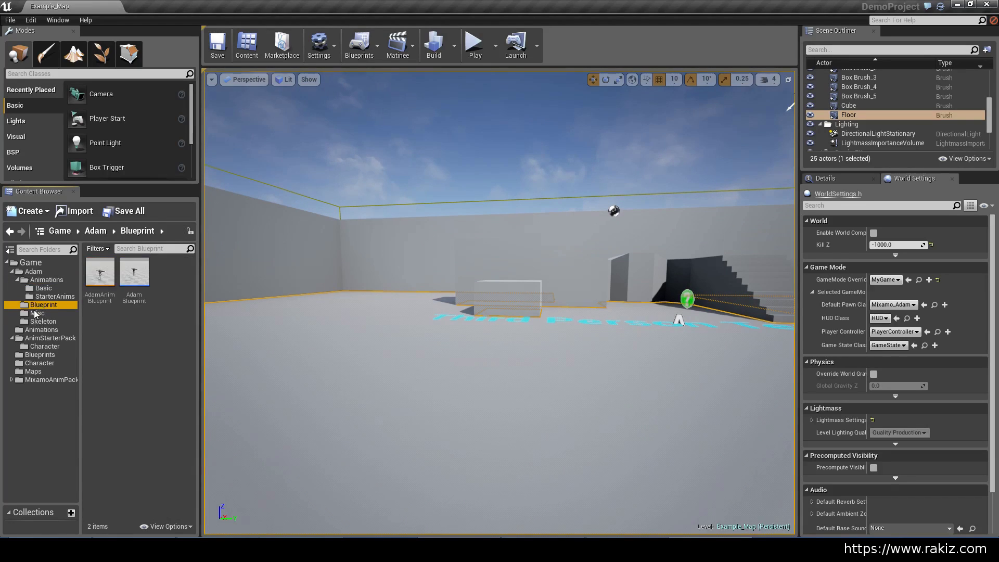
pyautogui.click(37, 313)
pyautogui.click(43, 321)
pyautogui.click(43, 304)
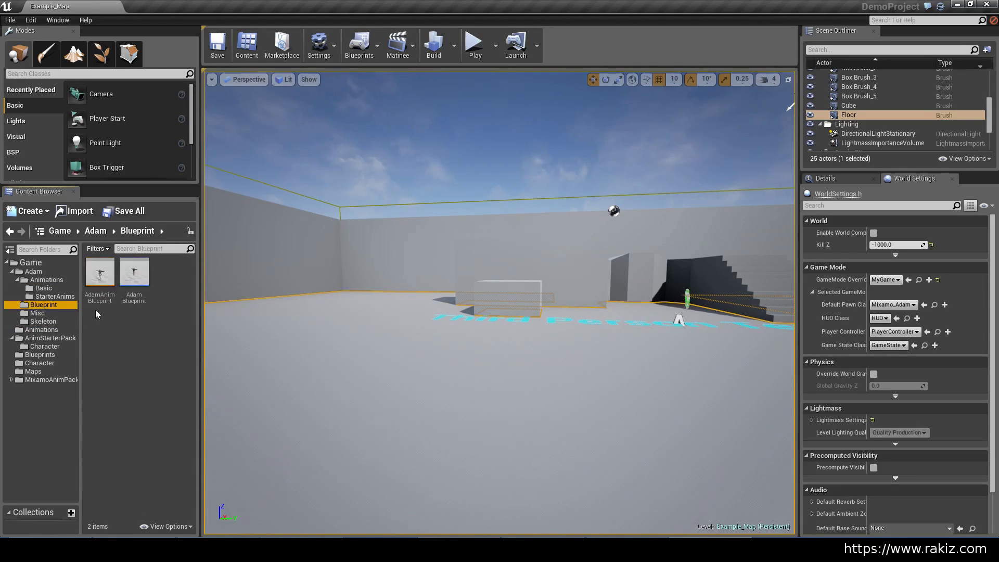
pyautogui.click(43, 313)
pyautogui.click(50, 306)
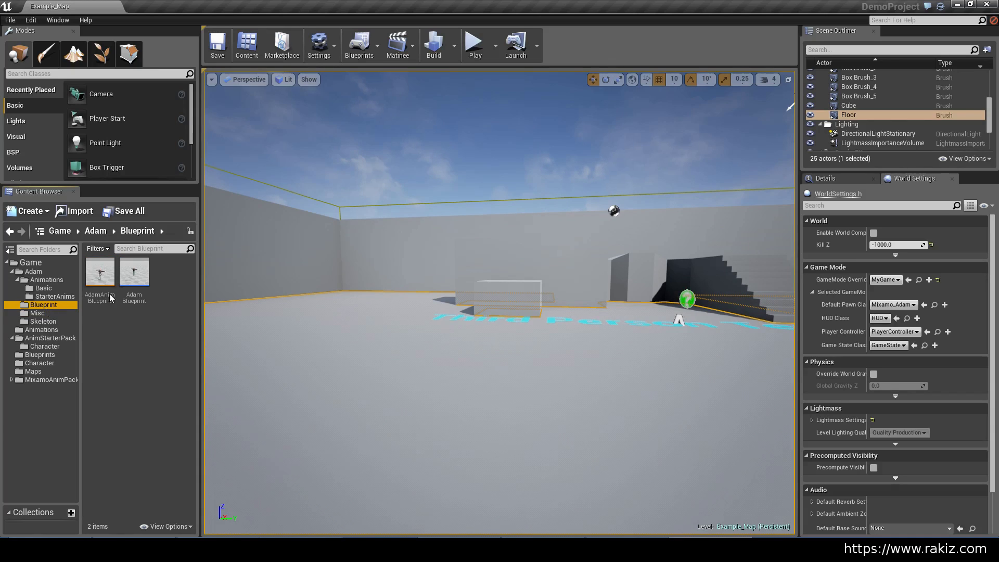
pyautogui.doubleClick(101, 277)
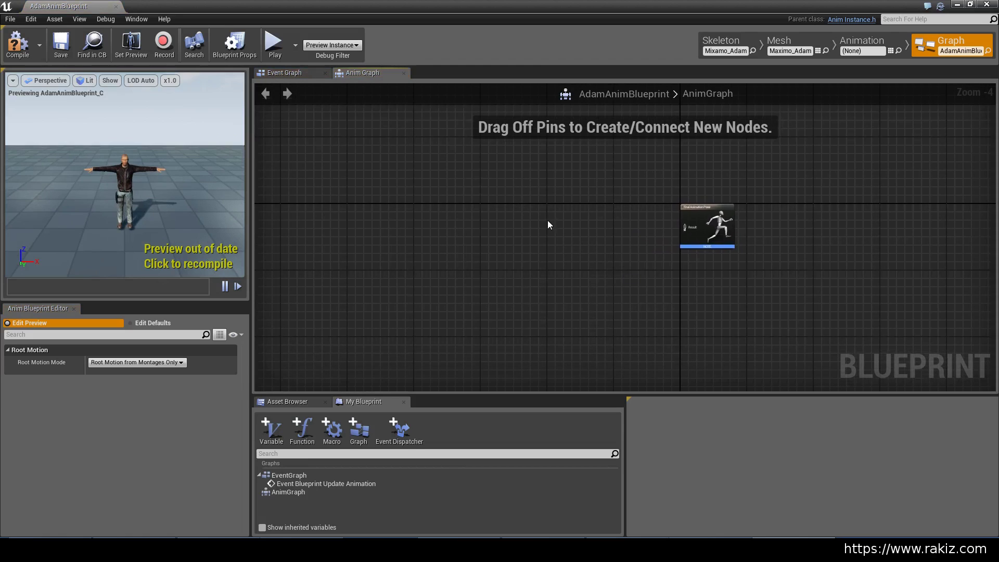
pyautogui.scroll(3, 549, 223)
pyautogui.moveTo(566, 232); pyautogui.dragTo(520, 217, button='right')
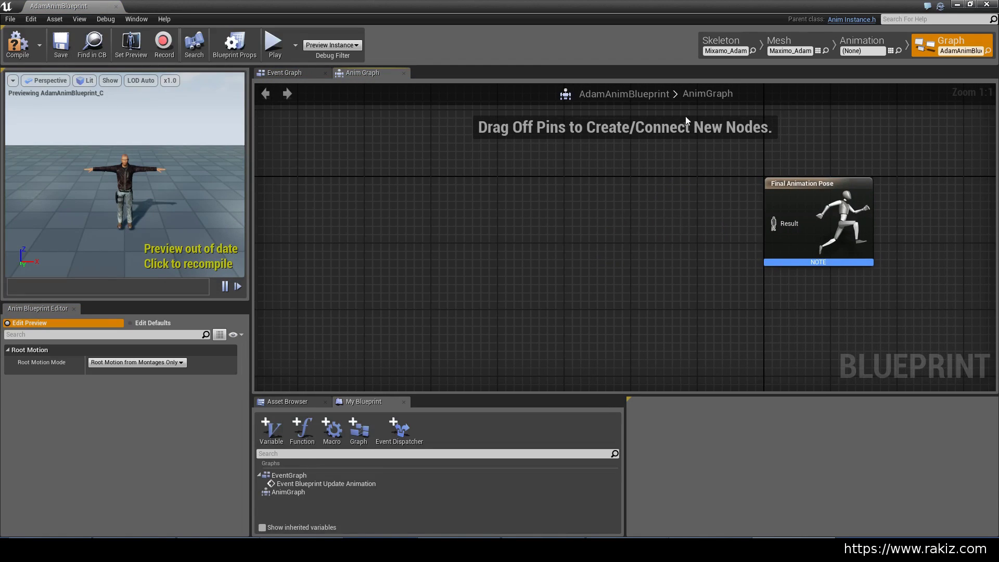
pyautogui.click(986, 5)
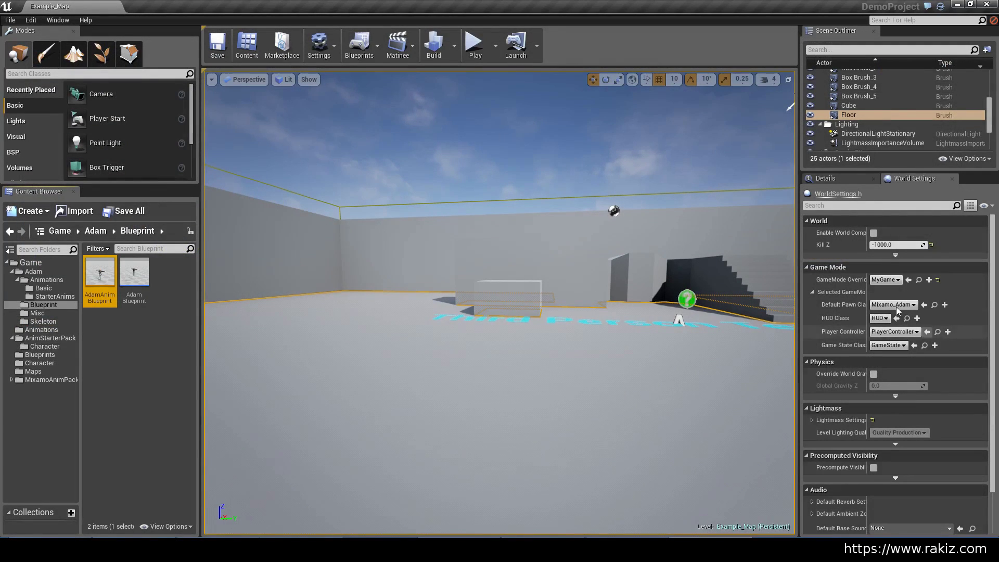
# Step: Set the game mode's Default Pawn Class to MyCharacter and run a short play test of the level
pyautogui.click(896, 305)
pyautogui.click(902, 259)
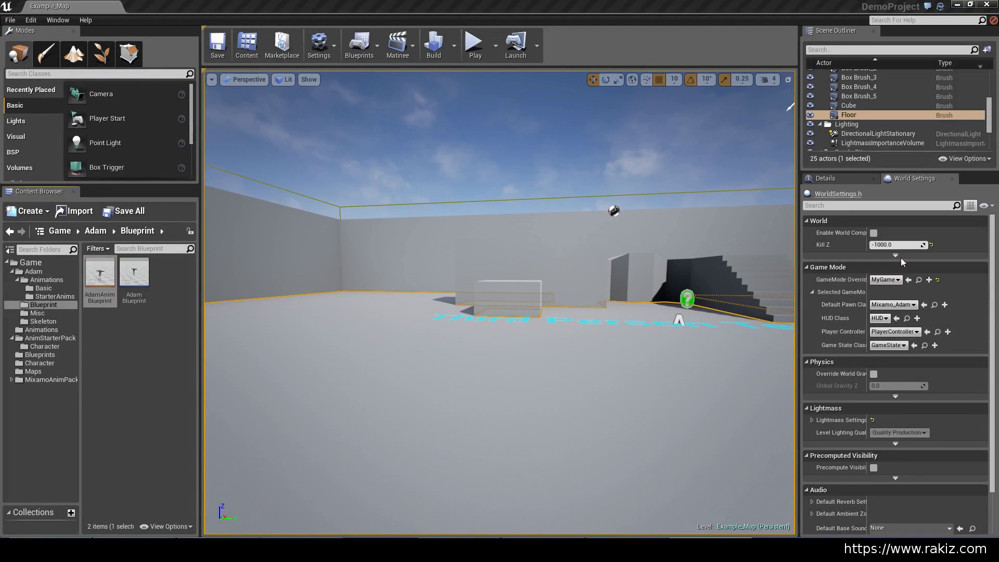
pyautogui.click(474, 43)
pyautogui.click(575, 334)
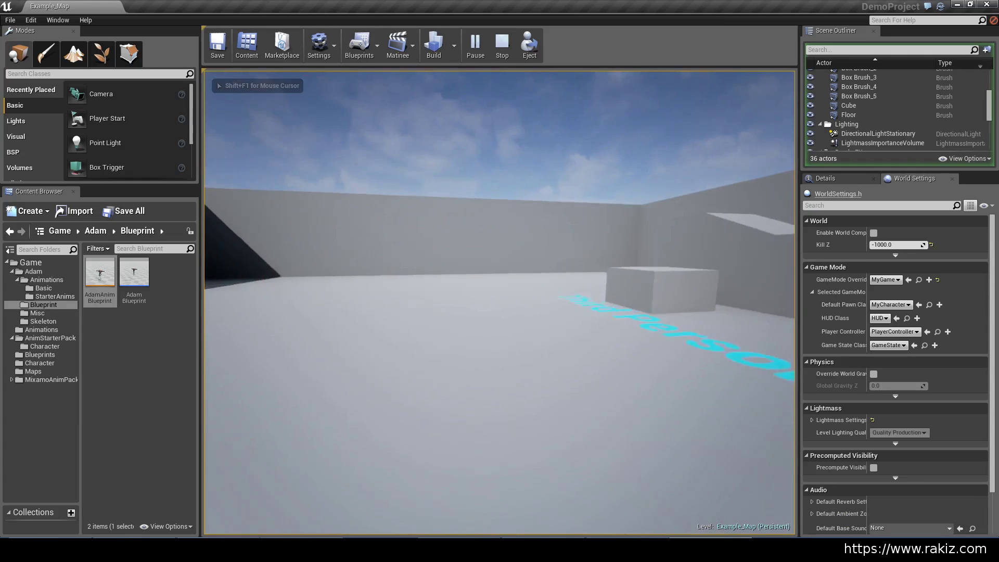
pyautogui.press('Escape')
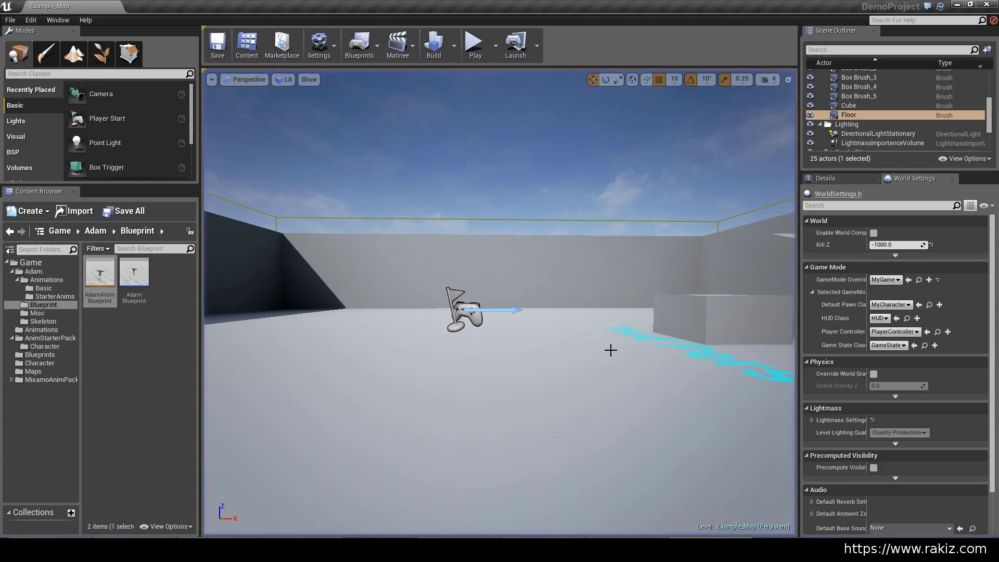
# Step: In the AnimGraph of AdamAnimBlueprint, add a state machine named Locomotion and connect it to the Final Animation Pose
pyautogui.doubleClick(100, 271)
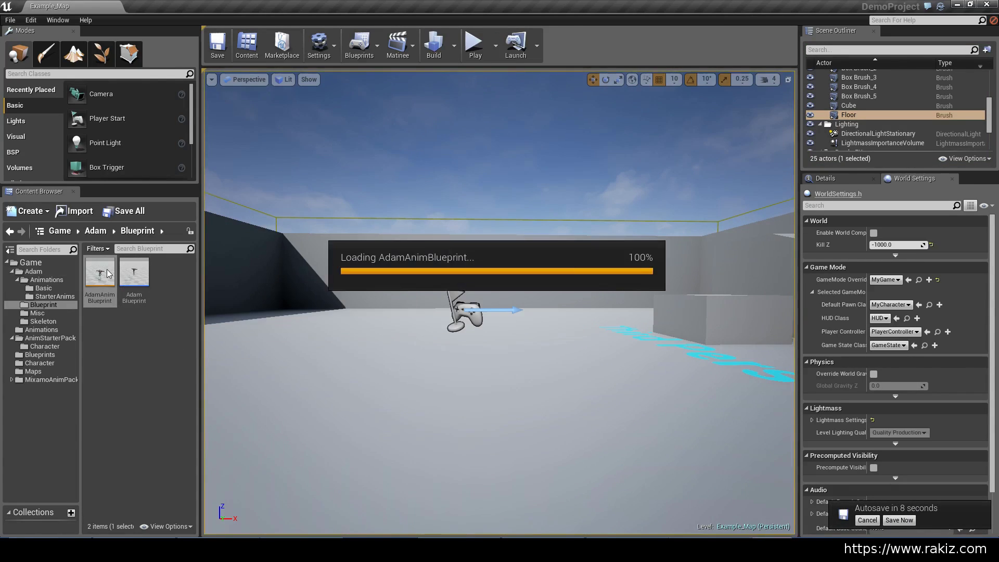
pyautogui.moveTo(590, 258); pyautogui.dragTo(622, 255, button='right')
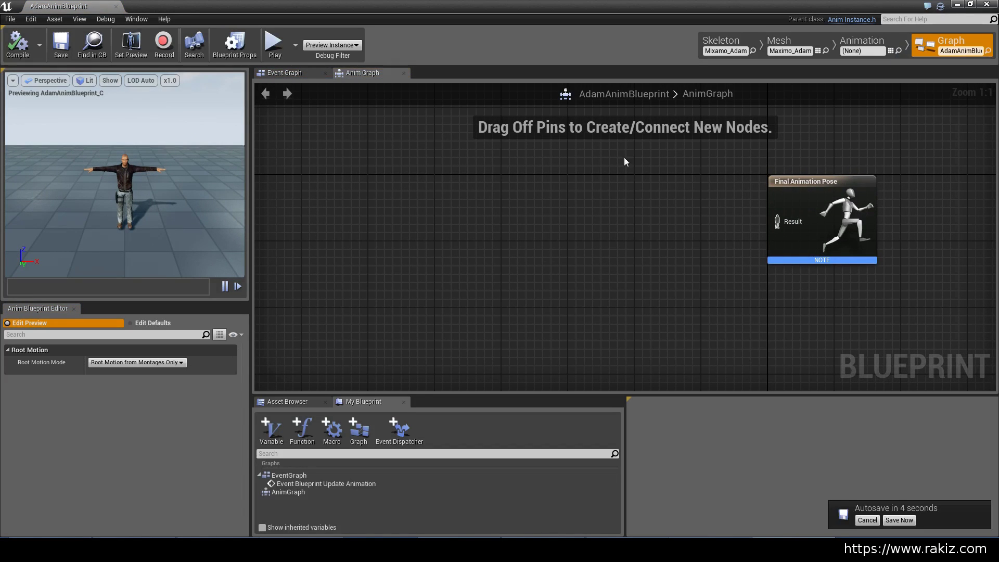
pyautogui.rightClick(433, 209)
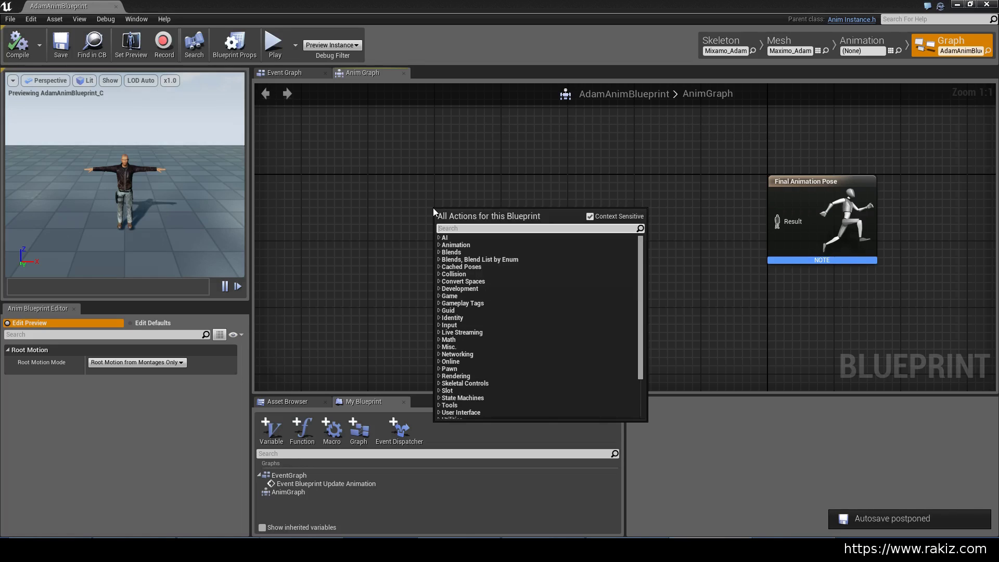
pyautogui.write('state')
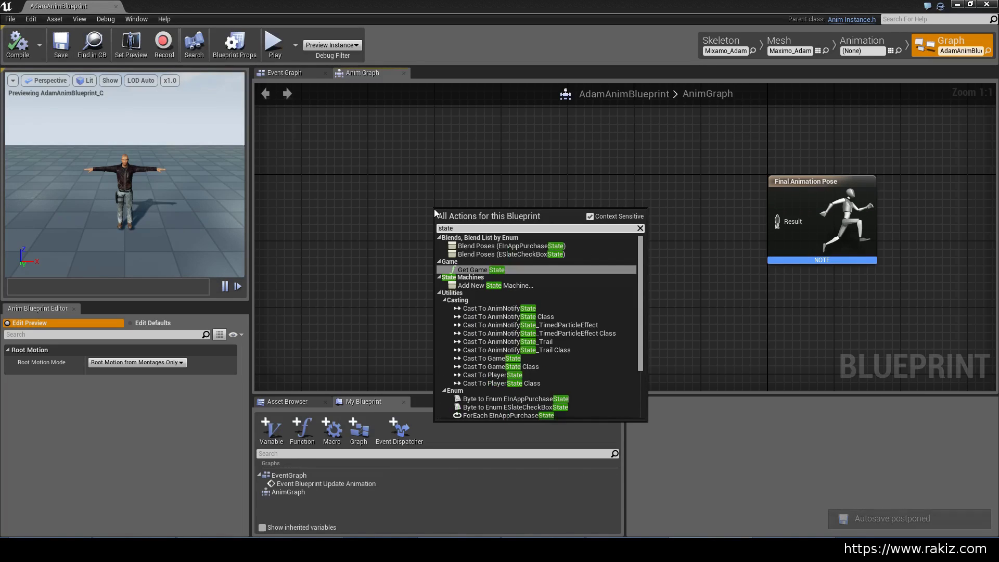
pyautogui.press('Down')
pyautogui.press('Return')
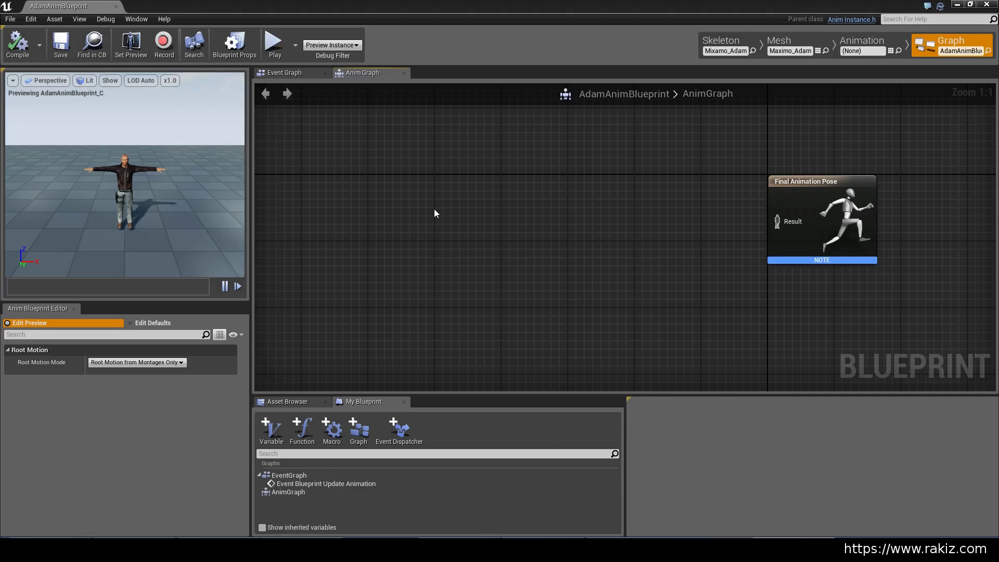
pyautogui.write('Lo')
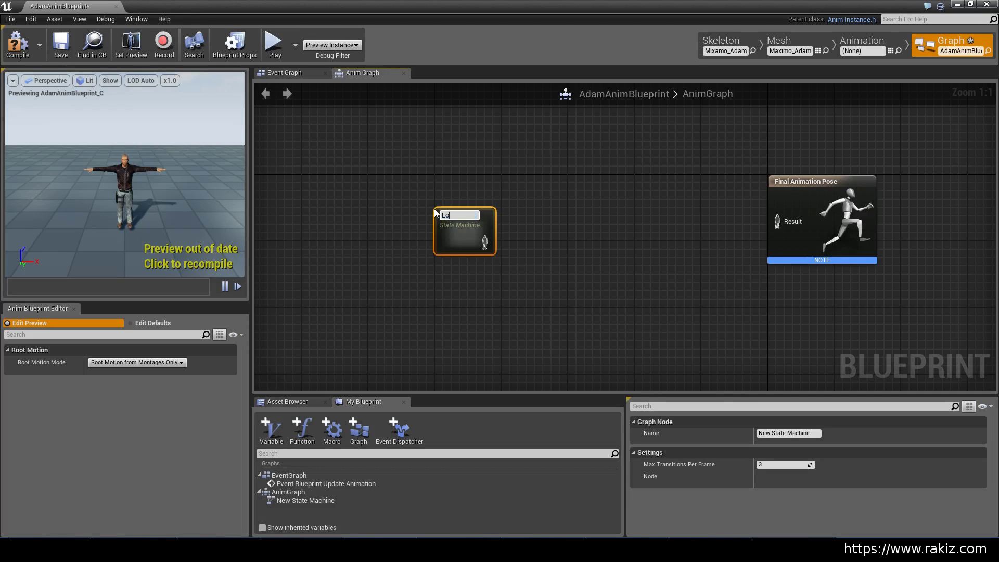
pyautogui.write('comotion')
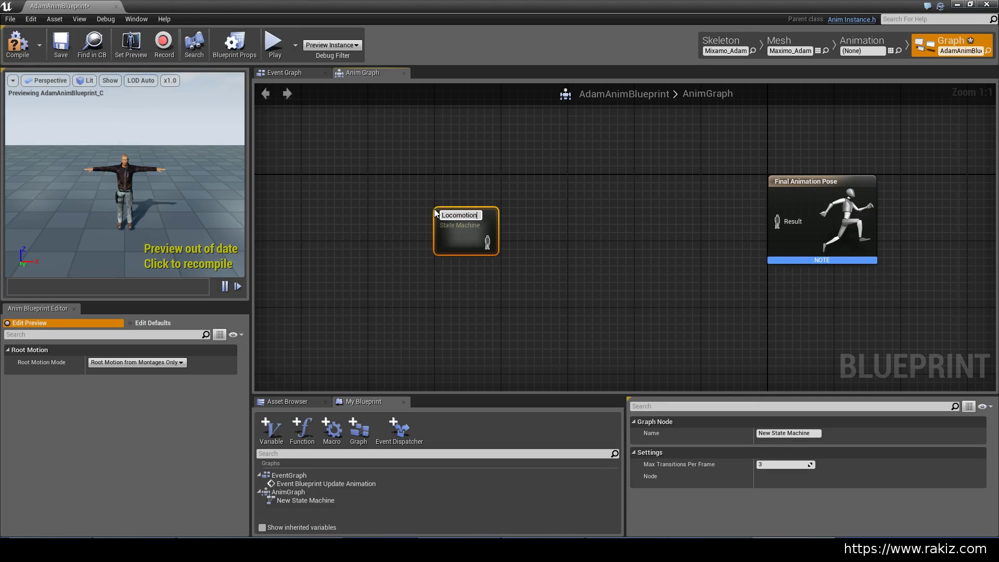
pyautogui.press('Return')
pyautogui.hotkey('ctrl', 's')
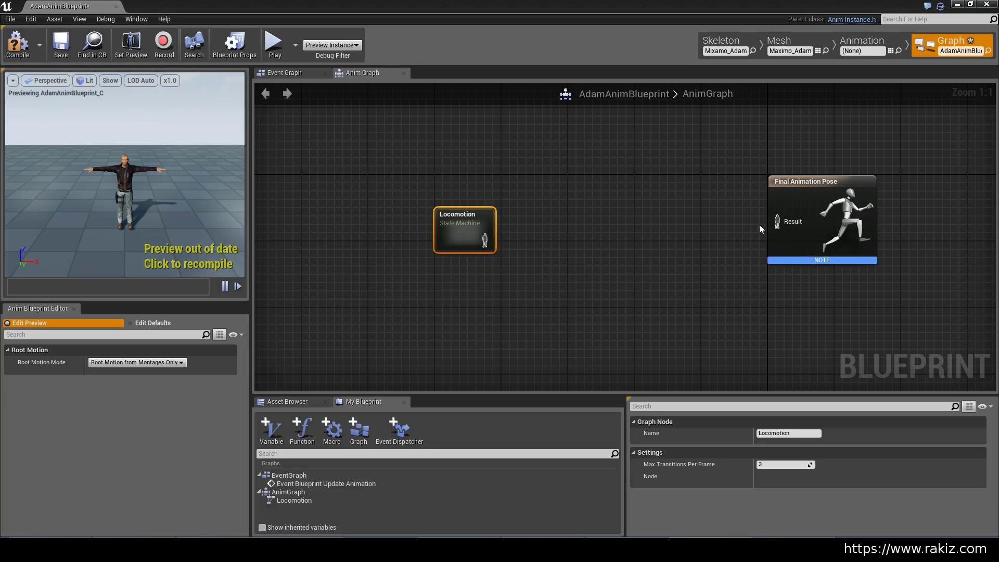
pyautogui.moveTo(484, 241); pyautogui.dragTo(777, 222)
# Step: Inside the Locomotion state machine, add a state named Idle_Walk_Run connected from Entry
pyautogui.doubleClick(466, 233)
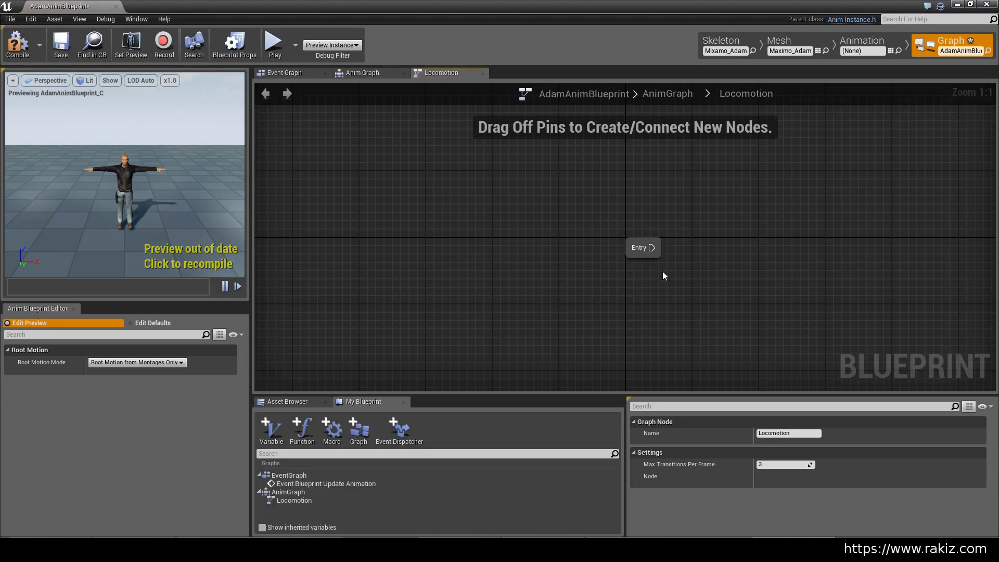
pyautogui.moveTo(663, 271); pyautogui.dragTo(406, 268, button='right')
pyautogui.moveTo(447, 242); pyautogui.dragTo(604, 239)
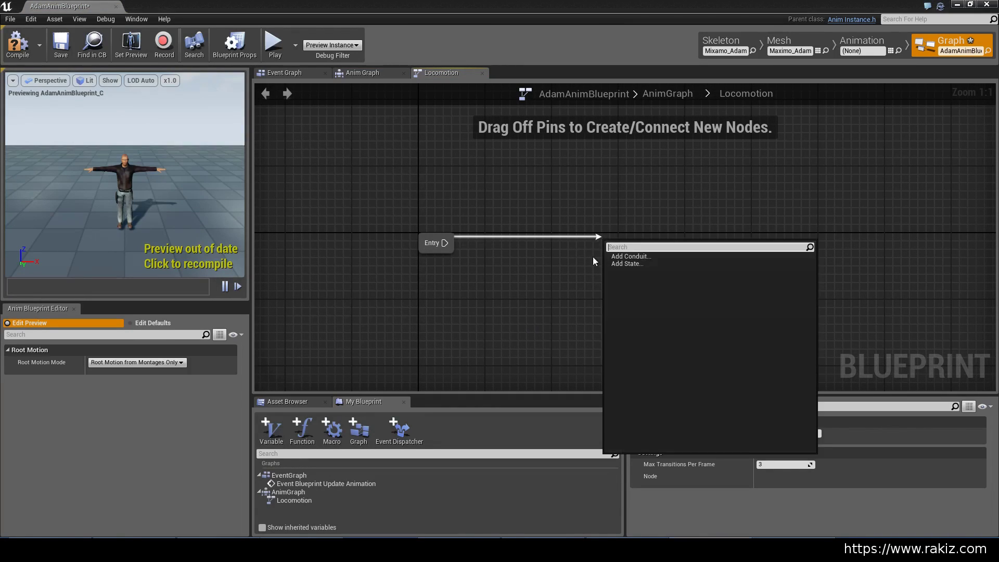
pyautogui.click(629, 263)
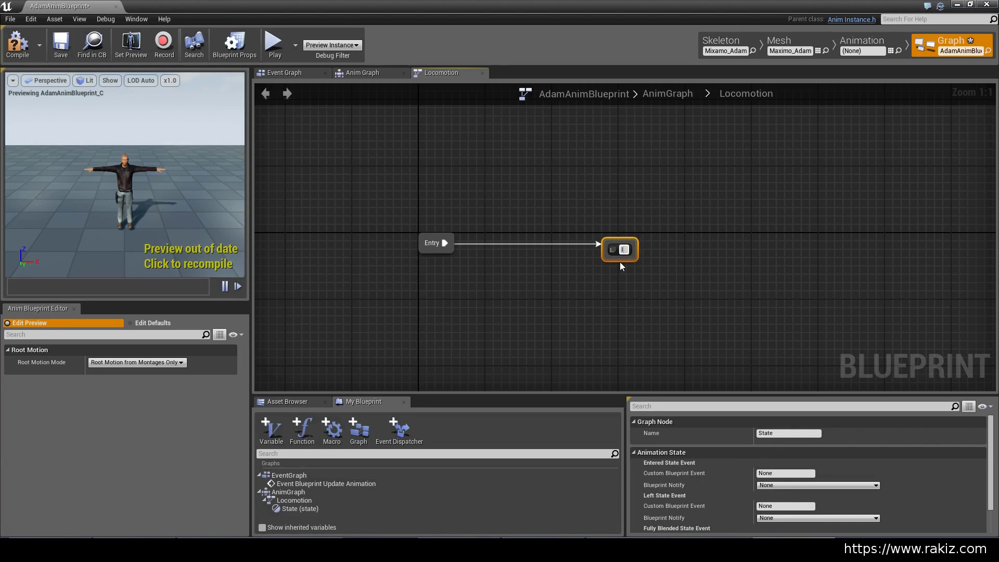
pyautogui.write('Idle_Walk_Run')
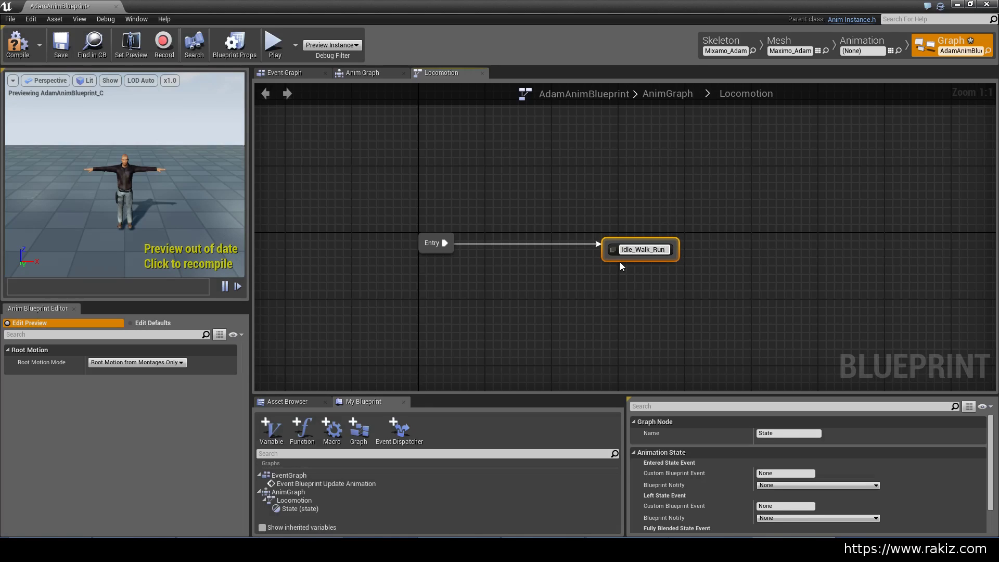
pyautogui.press('Return')
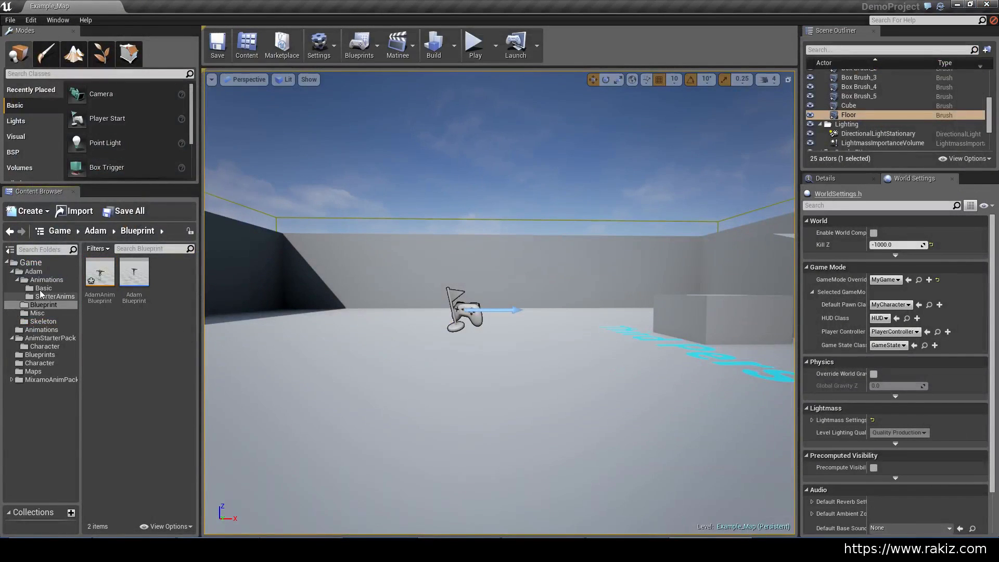
# Step: In Adam's Basic animations folder, create a Blend Space 1D for Mixamo_Adam_Skeleton and name it Adam_IWR_BlendSpace1D
pyautogui.click(41, 280)
pyautogui.click(34, 288)
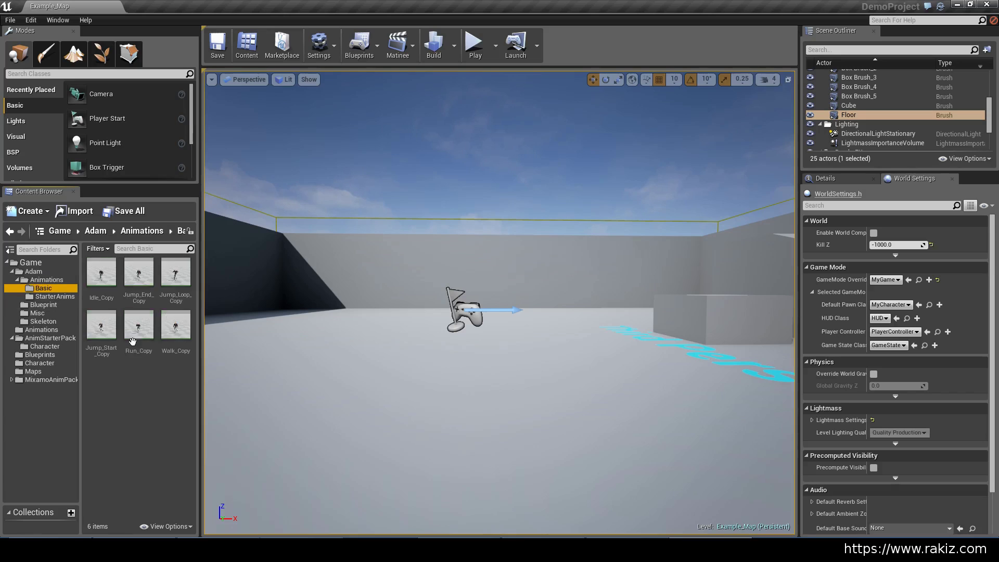
pyautogui.rightClick(110, 370)
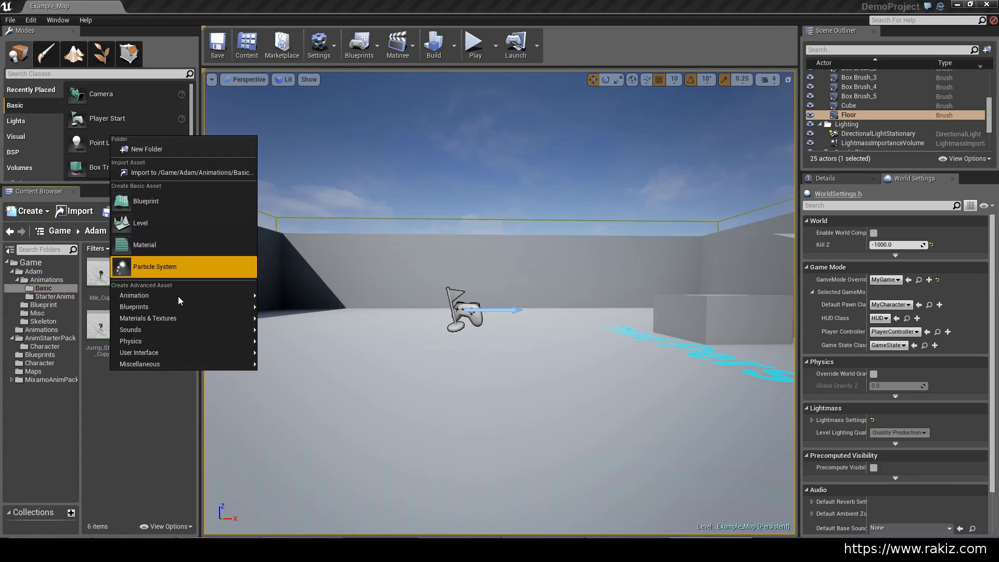
pyautogui.moveTo(174, 299)
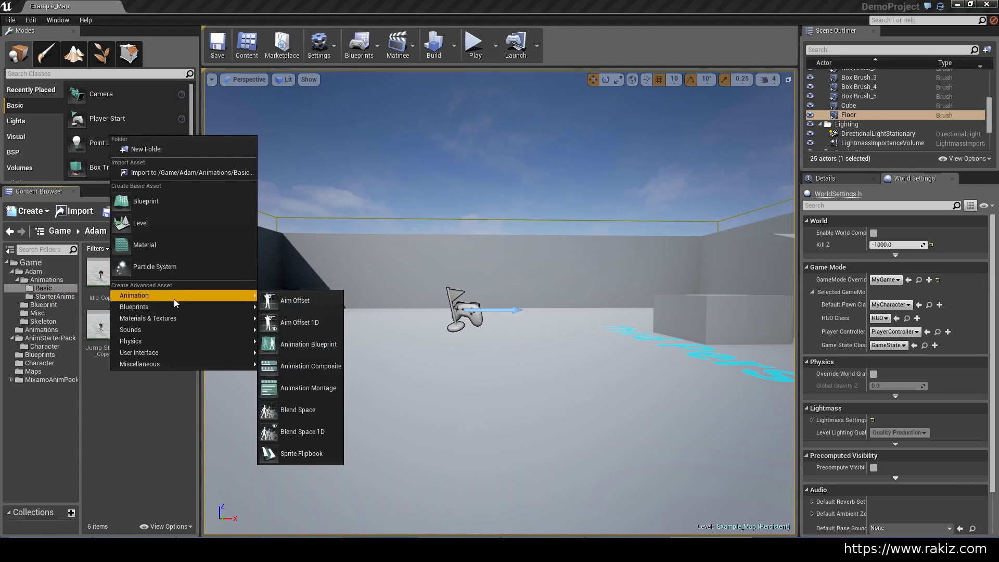
pyautogui.click(311, 432)
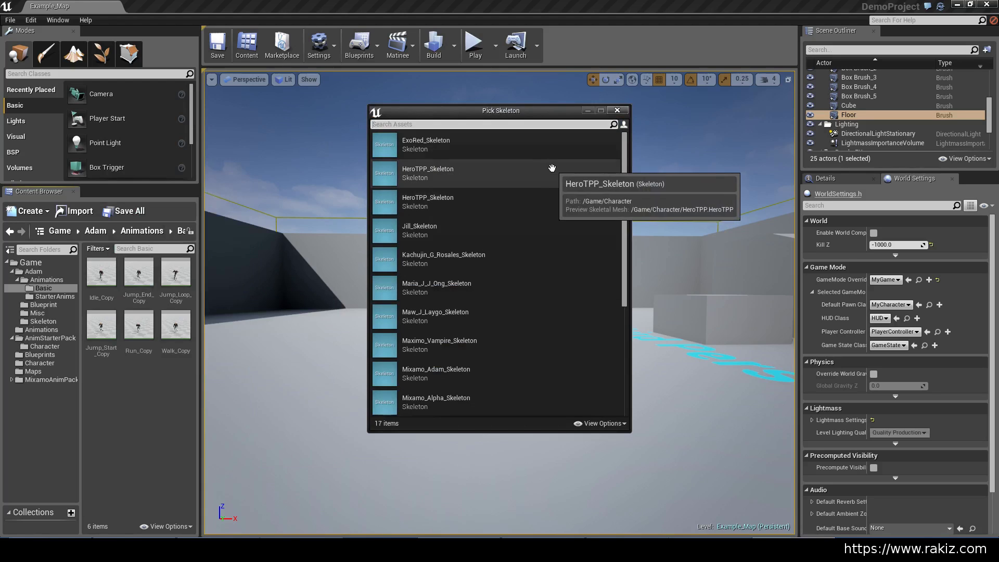
pyautogui.click(451, 125)
pyautogui.write('Adam')
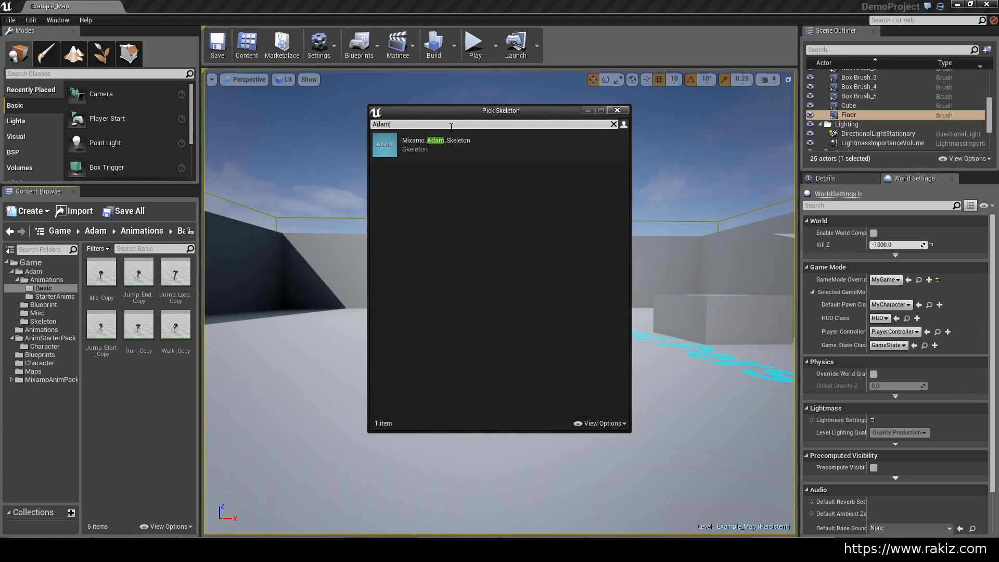
pyautogui.click(470, 148)
pyautogui.doubleClick(469, 152)
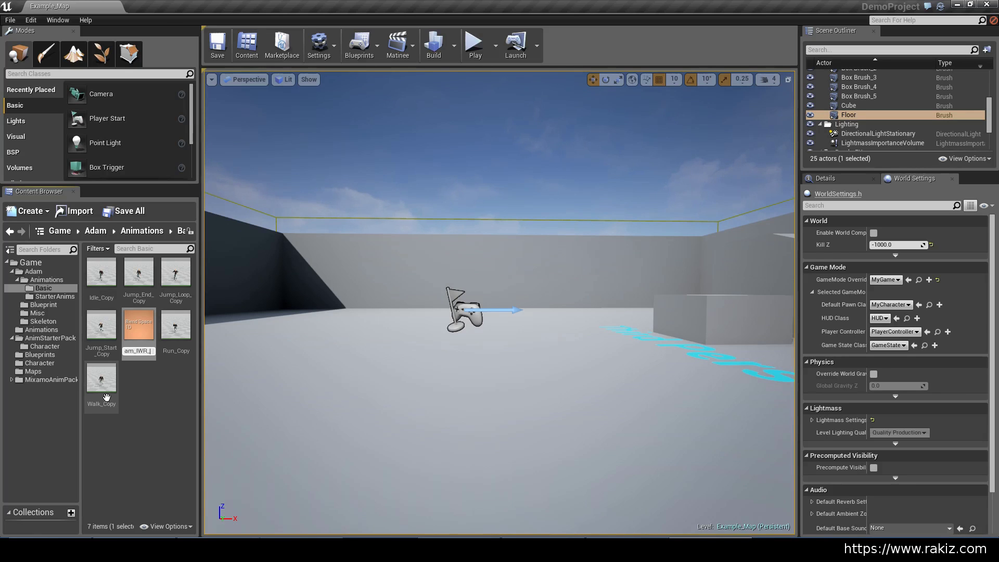
pyautogui.write('BlendSpace1D')
pyautogui.press('Return')
# Step: Open Adam_IWR_BlendSpace1D, display its editor vertically, and apply an X axis labelled Speed with a range of 0 to 600
pyautogui.doubleClick(104, 279)
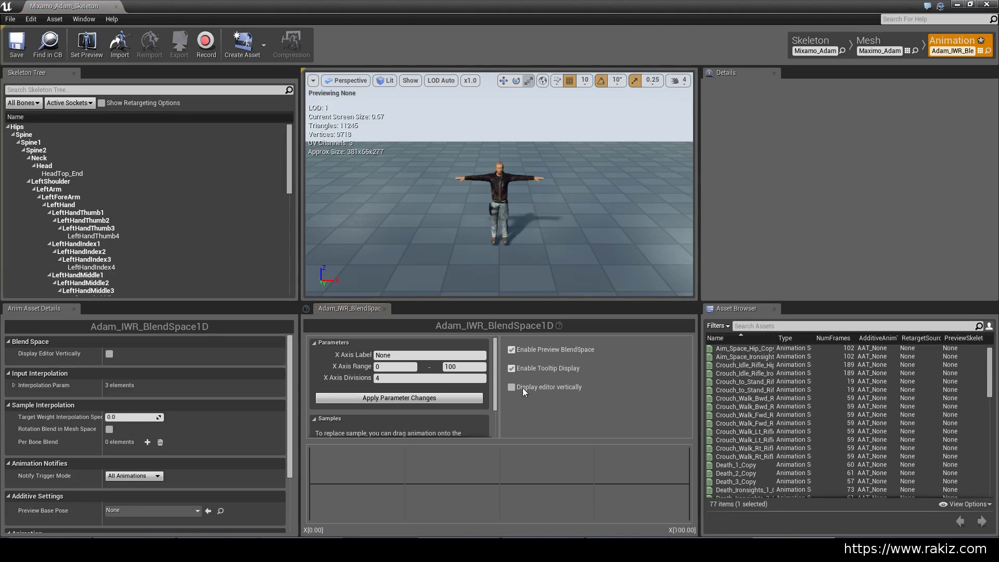
pyautogui.click(511, 387)
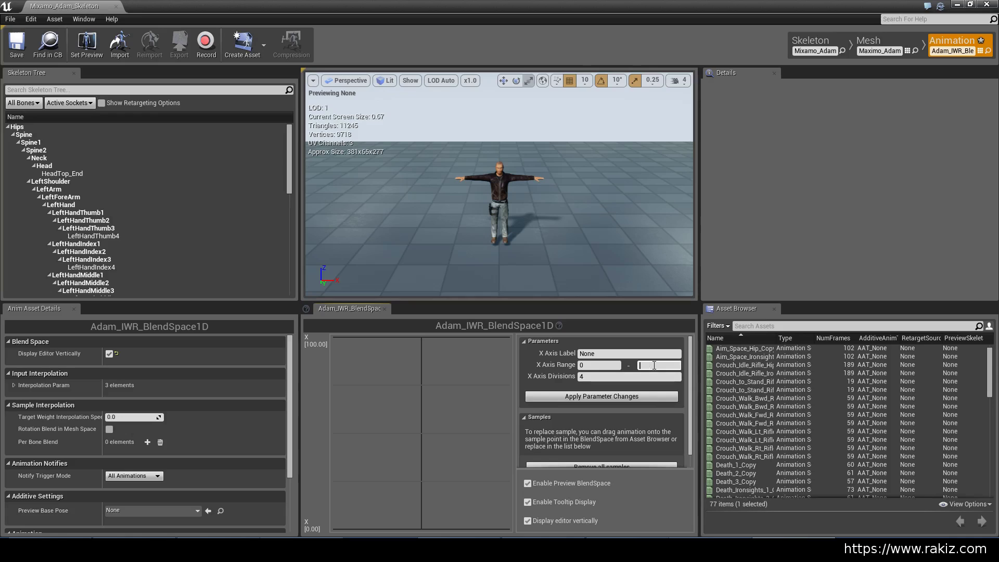
pyautogui.click(599, 395)
pyautogui.click(586, 398)
pyautogui.click(605, 353)
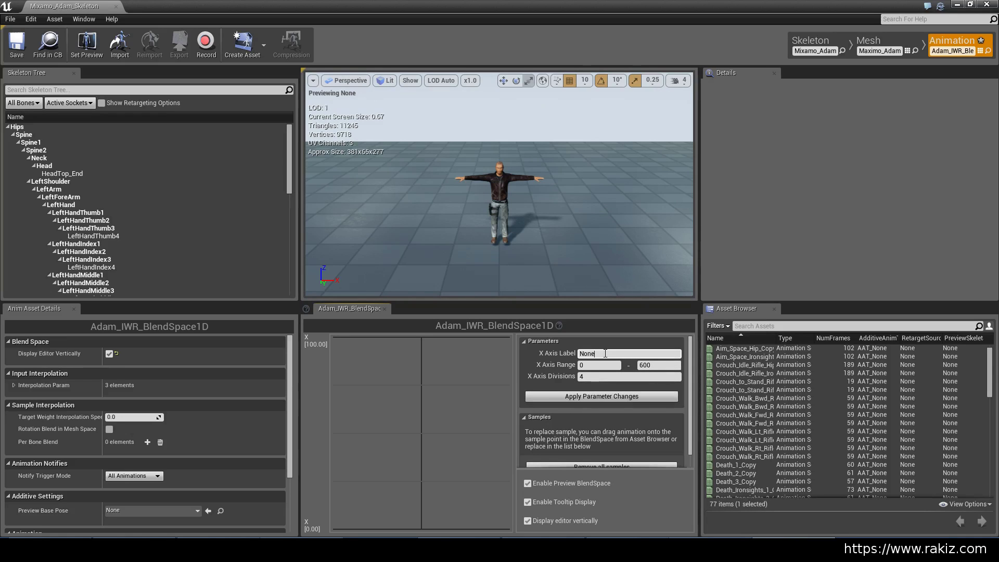
pyautogui.hotkey('ctrl', 'a')
pyautogui.write('Speed')
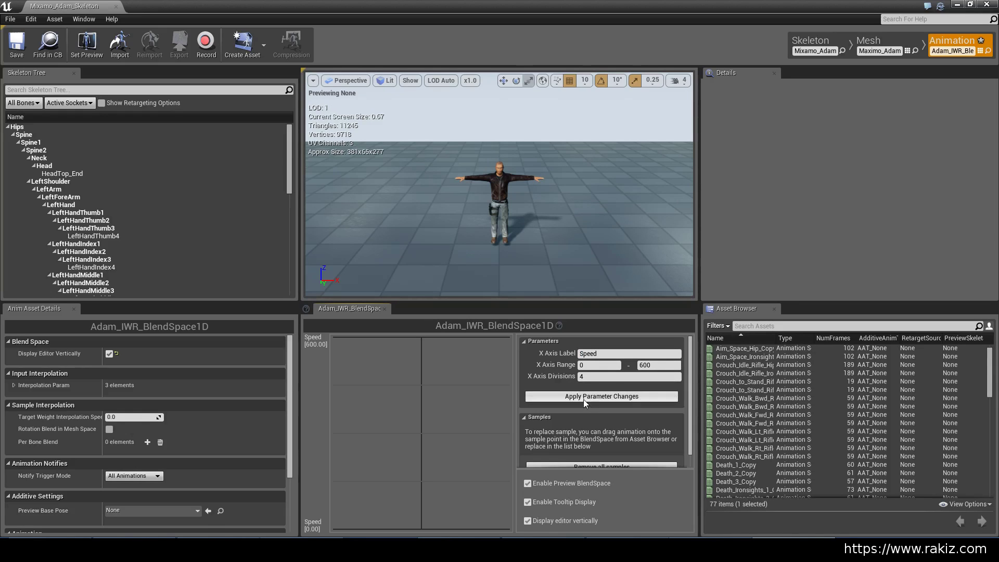
pyautogui.click(583, 399)
pyautogui.moveTo(691, 380); pyautogui.dragTo(692, 423)
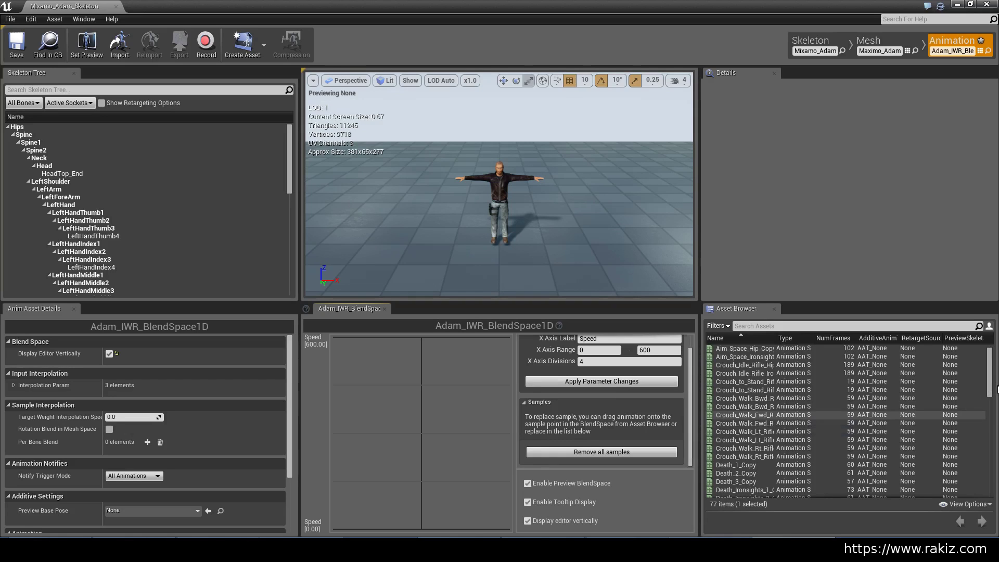
pyautogui.moveTo(996, 389); pyautogui.dragTo(993, 359)
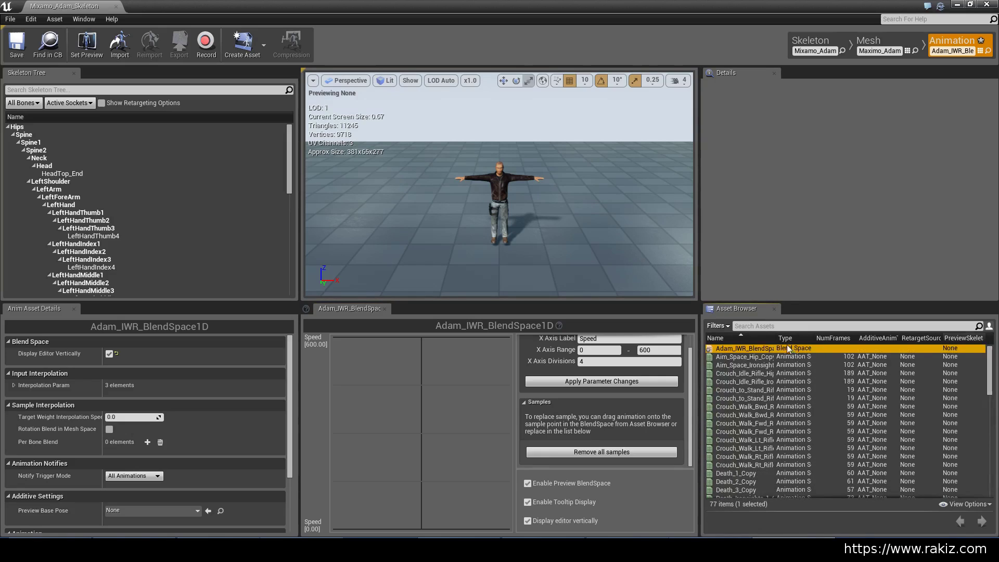
pyautogui.click(768, 326)
pyautogui.write('idle')
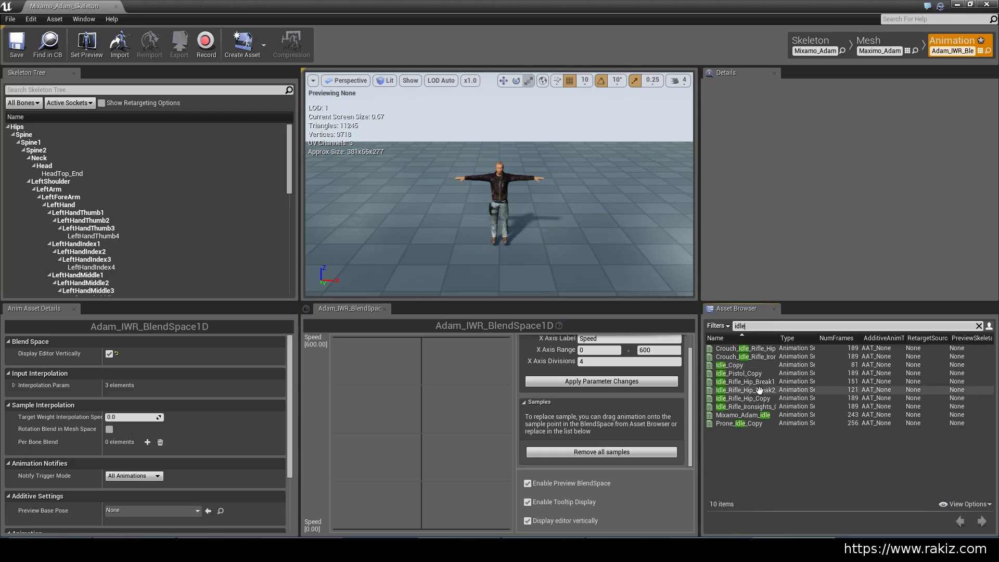
pyautogui.doubleClick(732, 365)
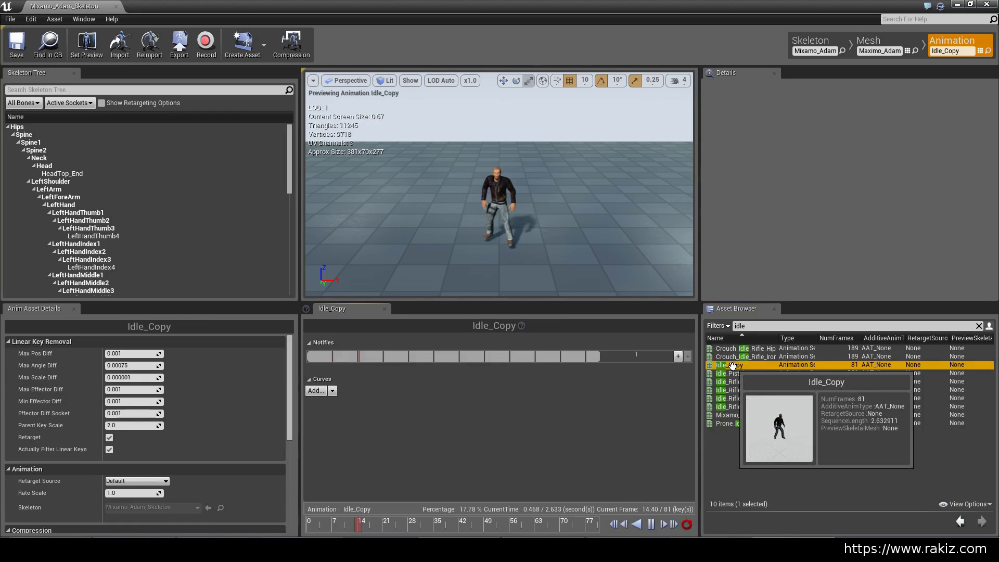
pyautogui.click(737, 326)
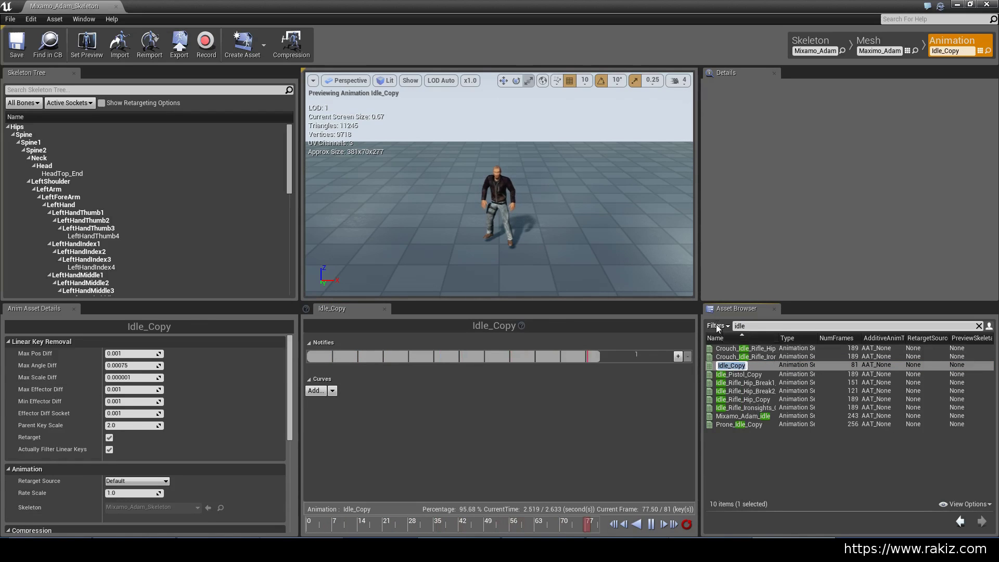
pyautogui.press('BackSpace')
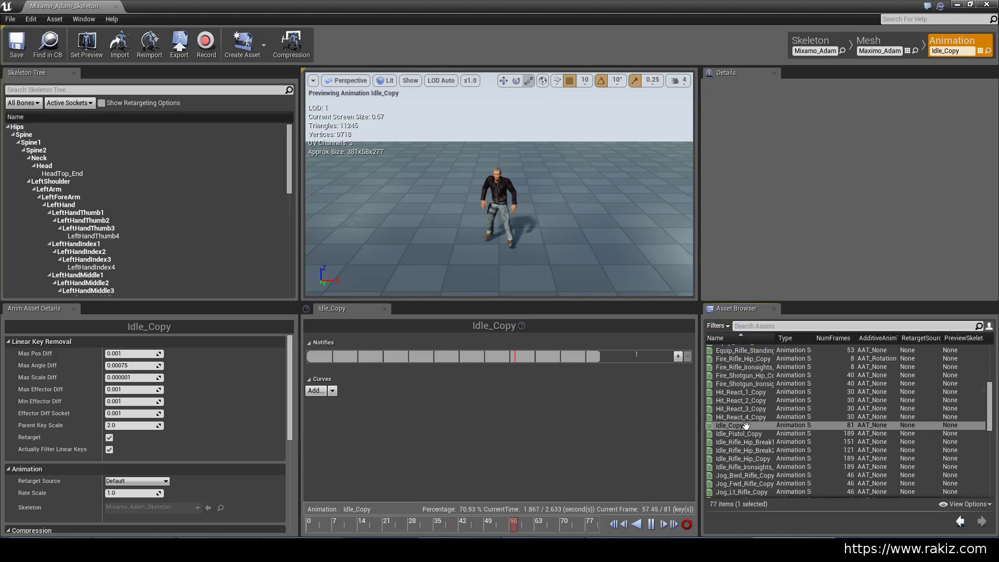
pyautogui.scroll(-1, 754, 425)
pyautogui.scroll(-4, 754, 425)
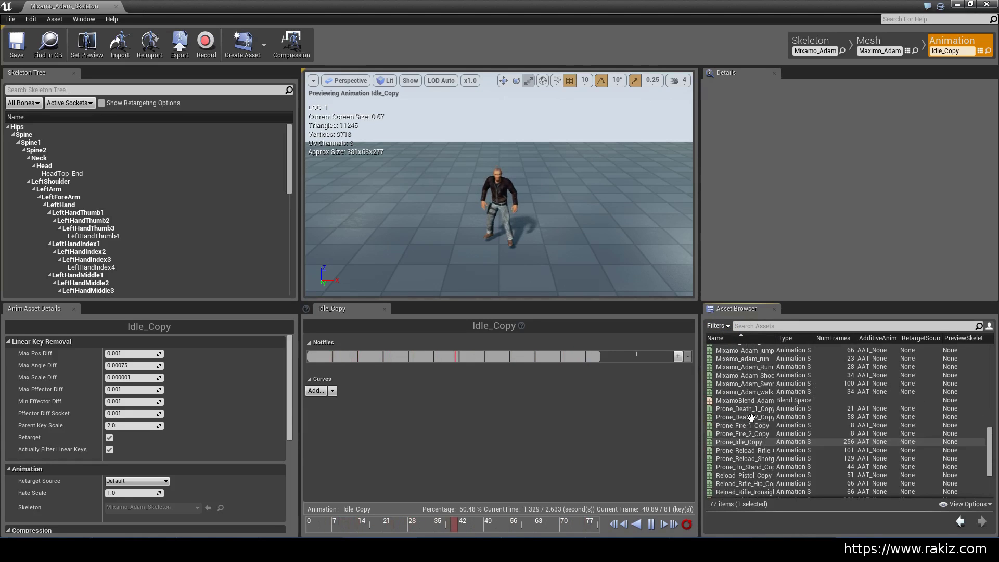
pyautogui.scroll(-4, 759, 442)
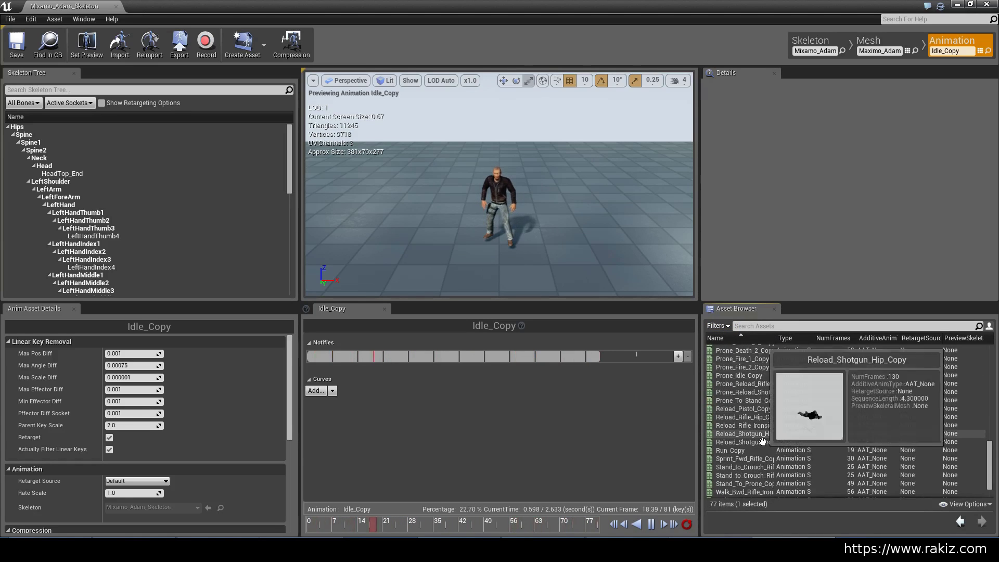
pyautogui.scroll(5, 769, 452)
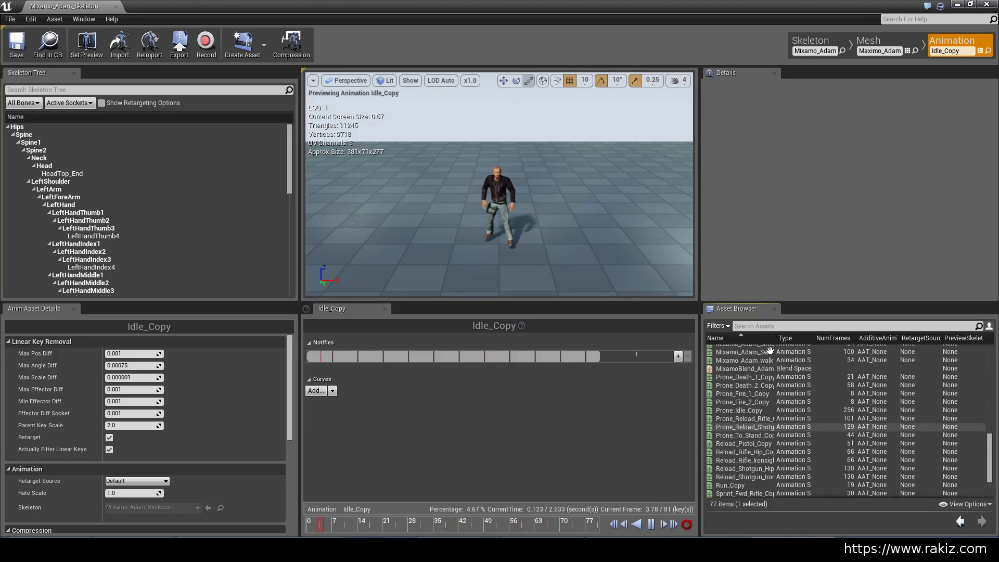
pyautogui.click(760, 326)
pyautogui.write('IWR')
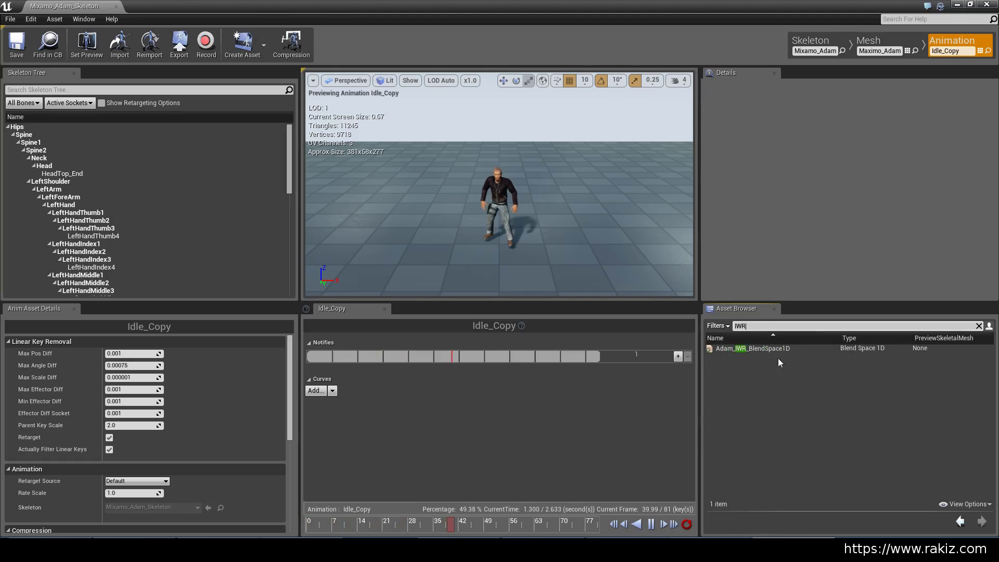
pyautogui.doubleClick(759, 348)
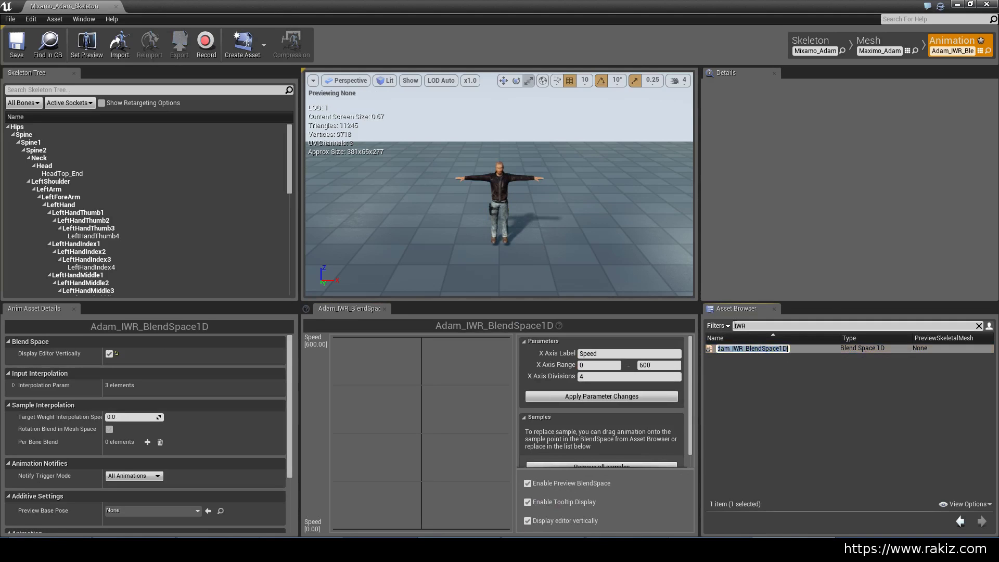
pyautogui.click(717, 325)
pyautogui.click(981, 327)
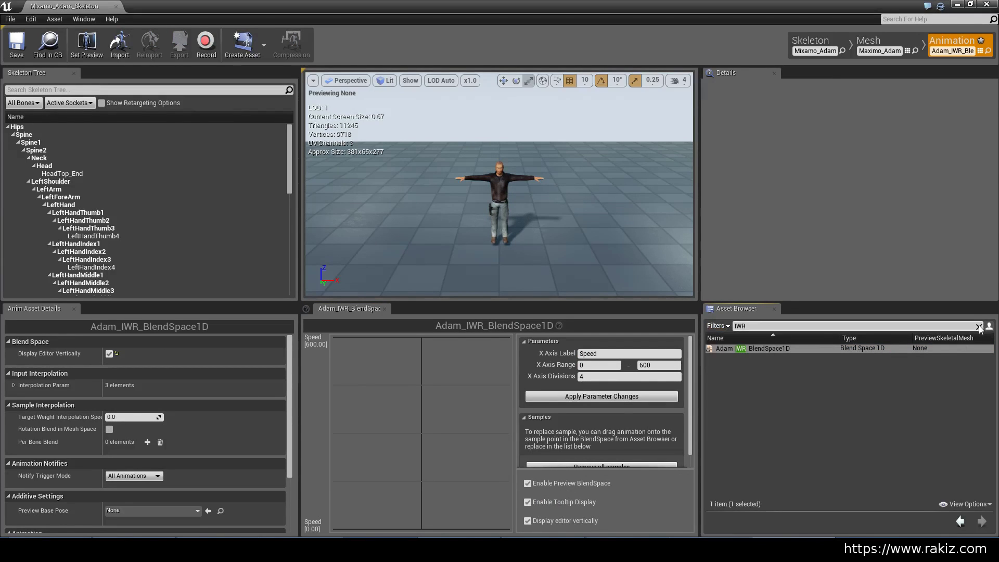
# Step: Find the Idle_Copy animation and place it as a sample at Speed 0 in Adam_IWR_BlendSpace1D
pyautogui.click(818, 327)
pyautogui.write('Idle')
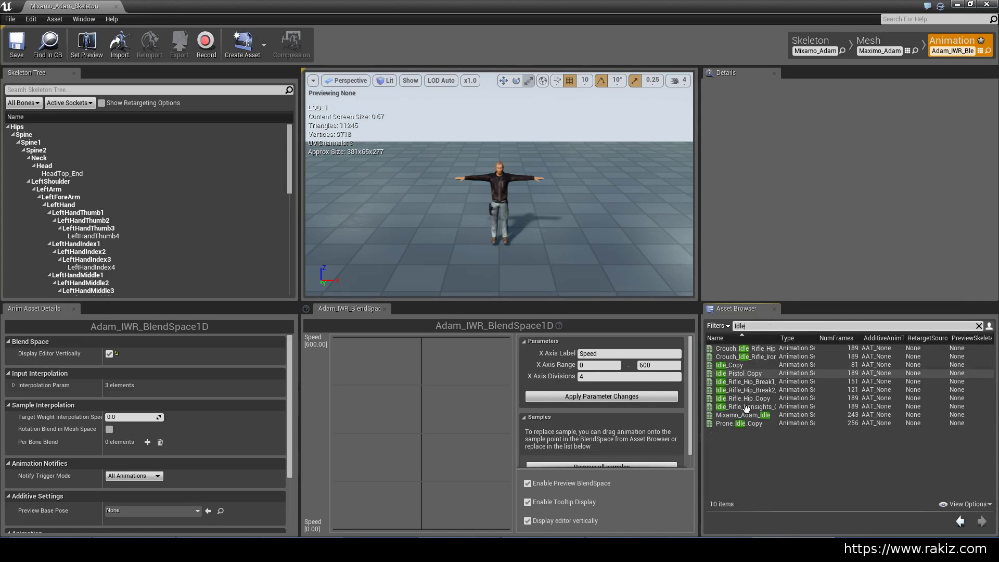
pyautogui.click(733, 365)
pyautogui.moveTo(733, 364); pyautogui.dragTo(421, 528)
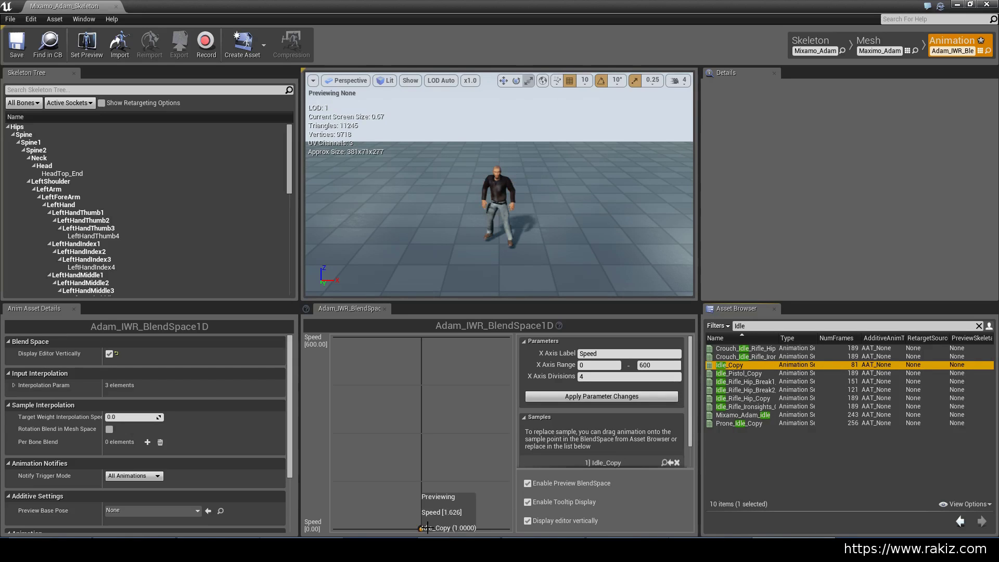
# Step: Find the Walk_Copy animation and place it as a sample at the midpoint of the blend space's Speed axis
pyautogui.click(751, 326)
pyautogui.write('Idl')
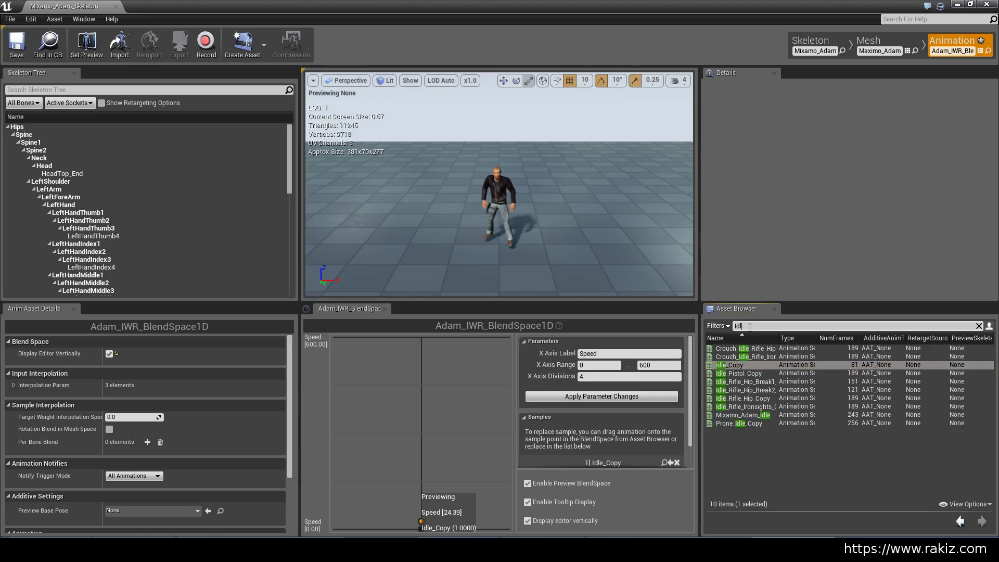
pyautogui.press('BackSpace')
pyautogui.press('BackSpace')
pyautogui.press('BackSpace')
pyautogui.write('Walk')
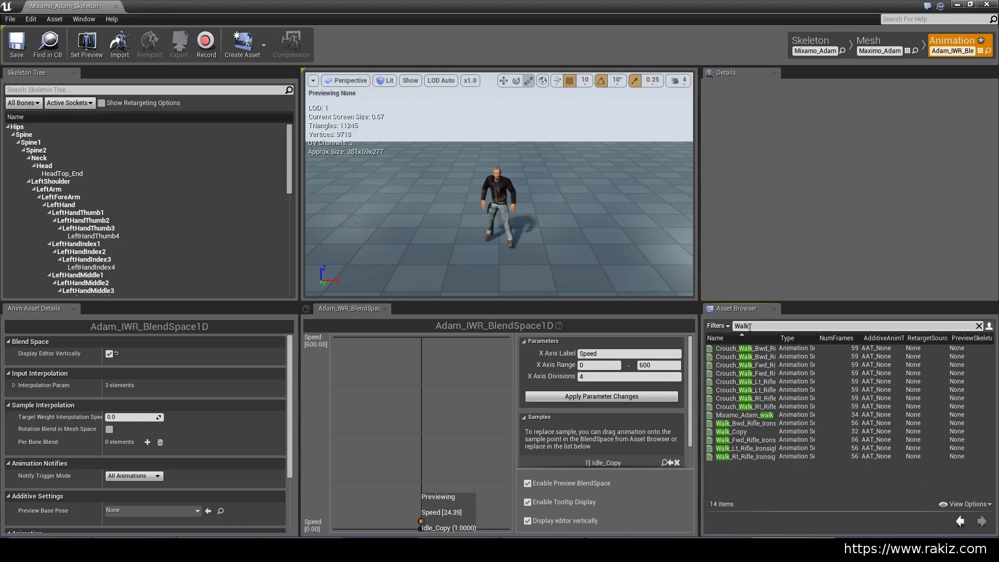
pyautogui.click(733, 432)
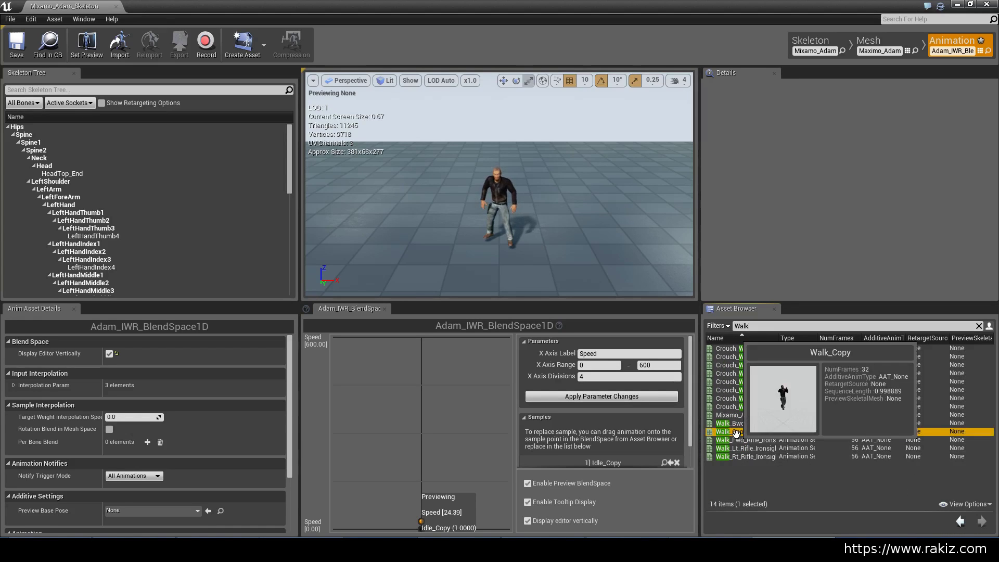
pyautogui.moveTo(733, 432); pyautogui.dragTo(421, 434)
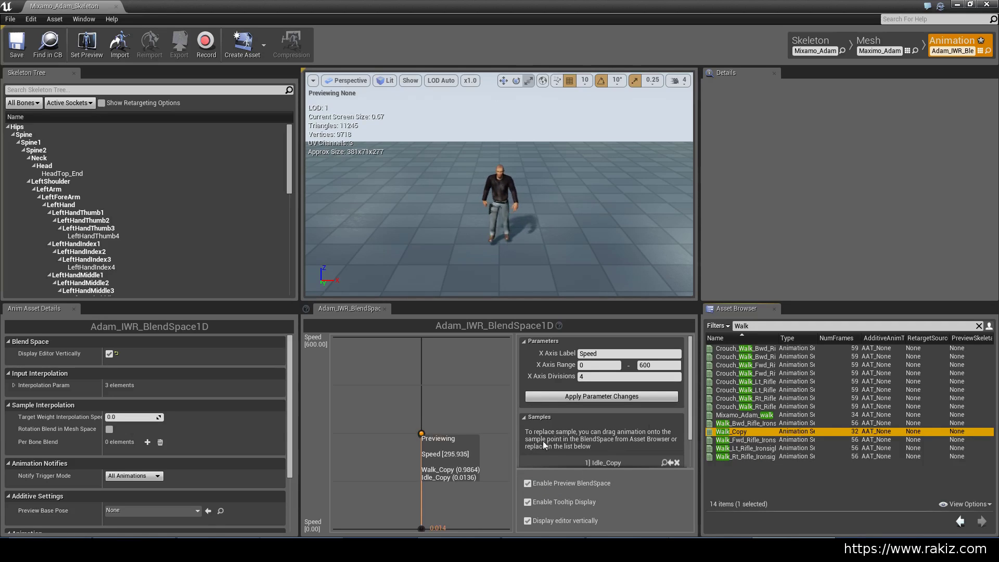
# Step: Find the Run_Copy animation and place it as a sample at Speed 600 in the blend space
pyautogui.click(761, 325)
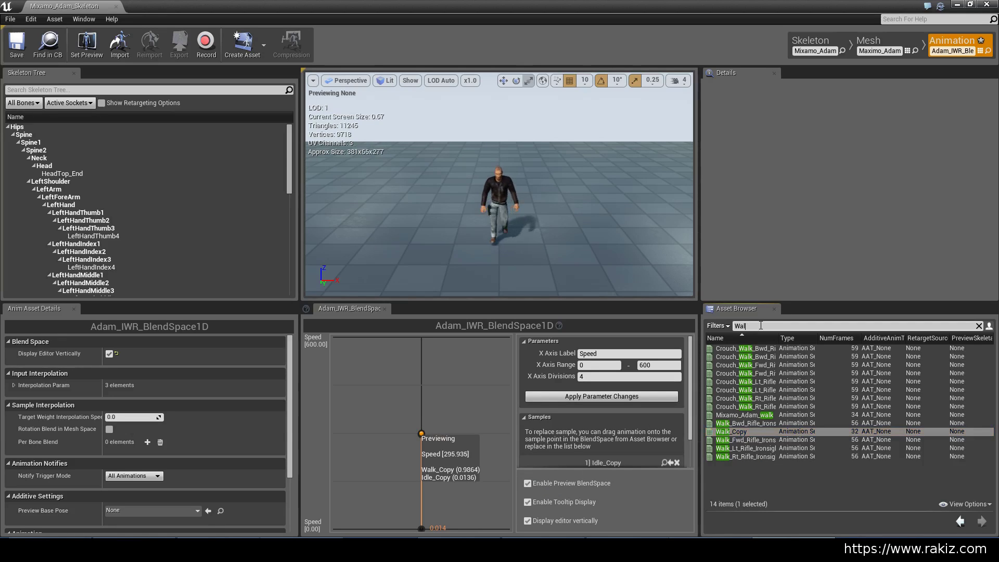
pyautogui.press('BackSpace')
pyautogui.press('BackSpace')
pyautogui.press('BackSpace')
pyautogui.write('Run')
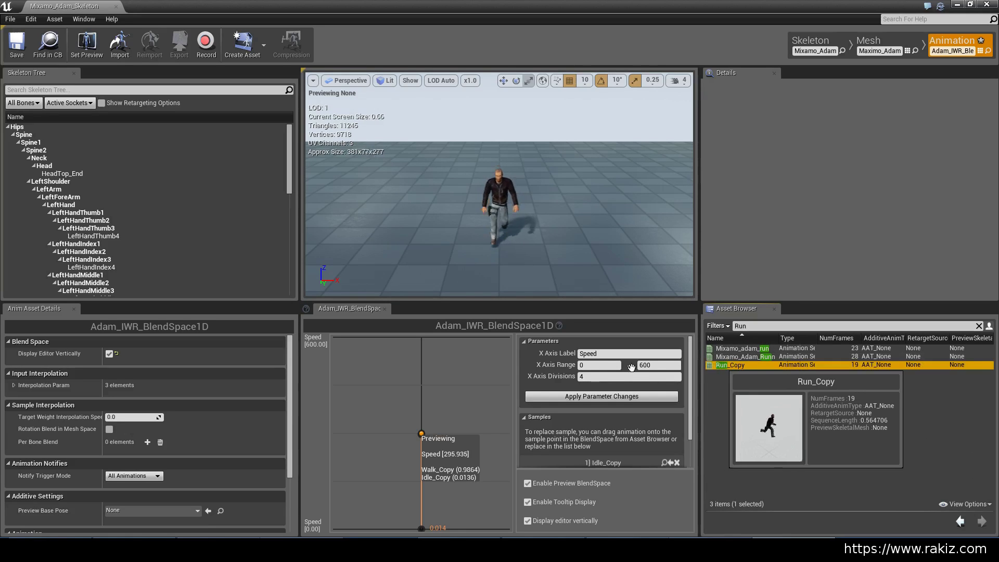
pyautogui.moveTo(731, 365); pyautogui.dragTo(422, 337)
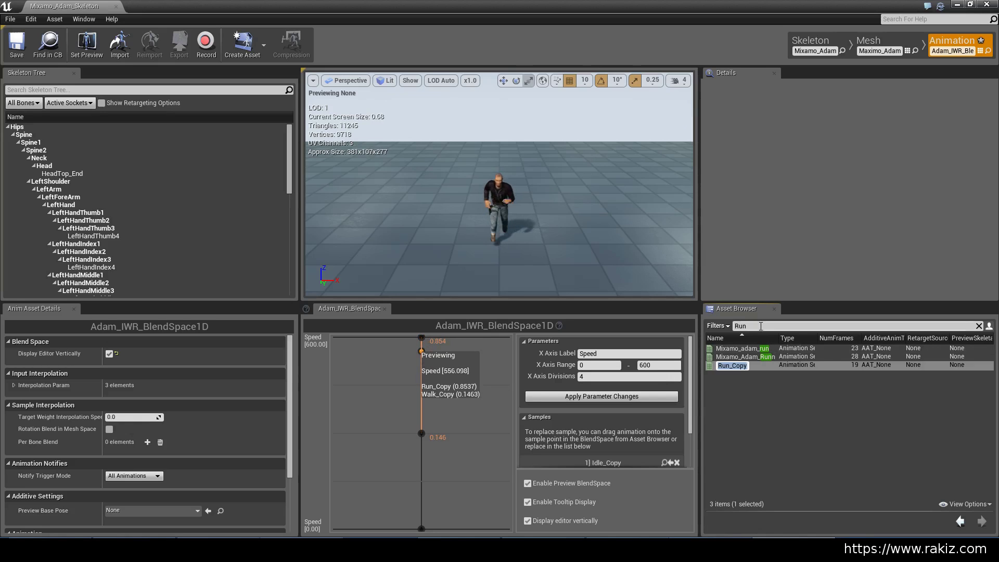
# Step: Open the existing MixamoBlend_Adam_1D blend space to examine its samples, and return to Adam_IWR_BlendSpace1D
pyautogui.click(814, 326)
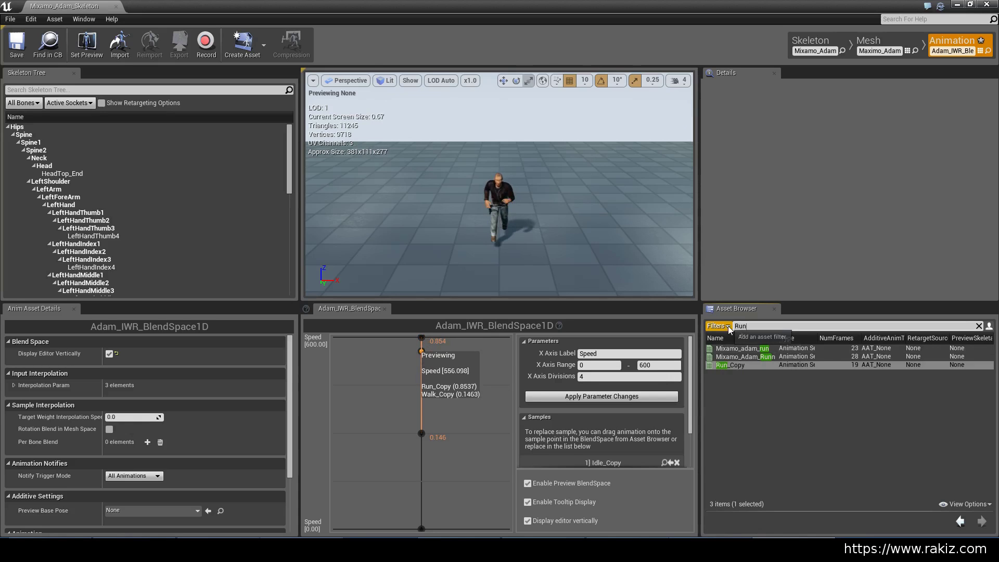
pyautogui.click(978, 326)
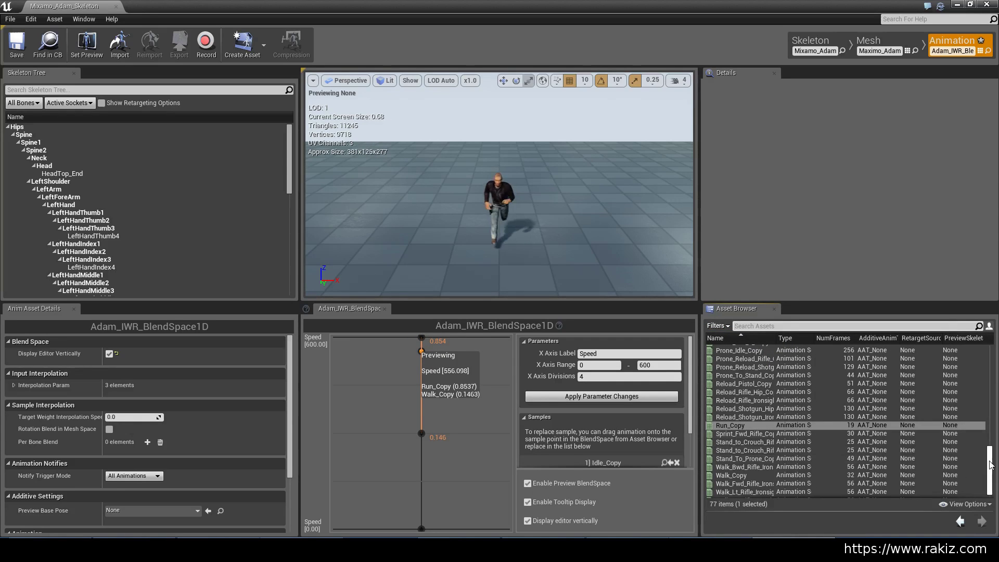
pyautogui.moveTo(991, 466); pyautogui.dragTo(993, 443)
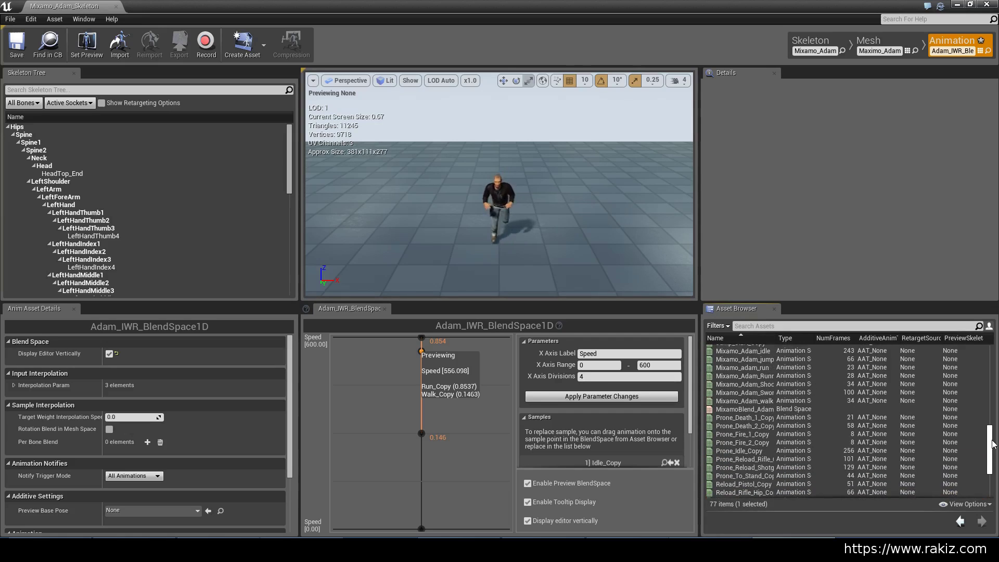
pyautogui.doubleClick(753, 409)
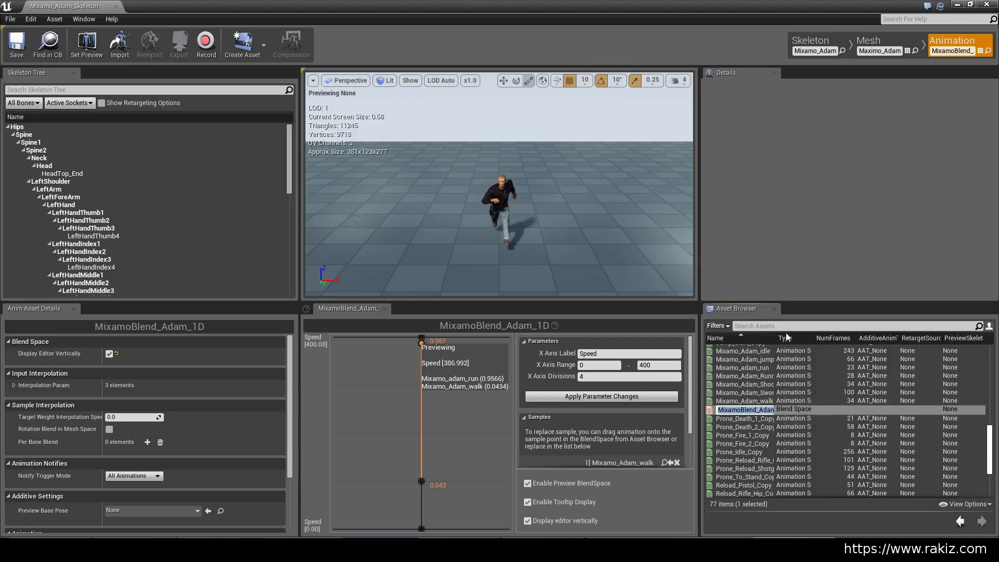
pyautogui.press('Escape')
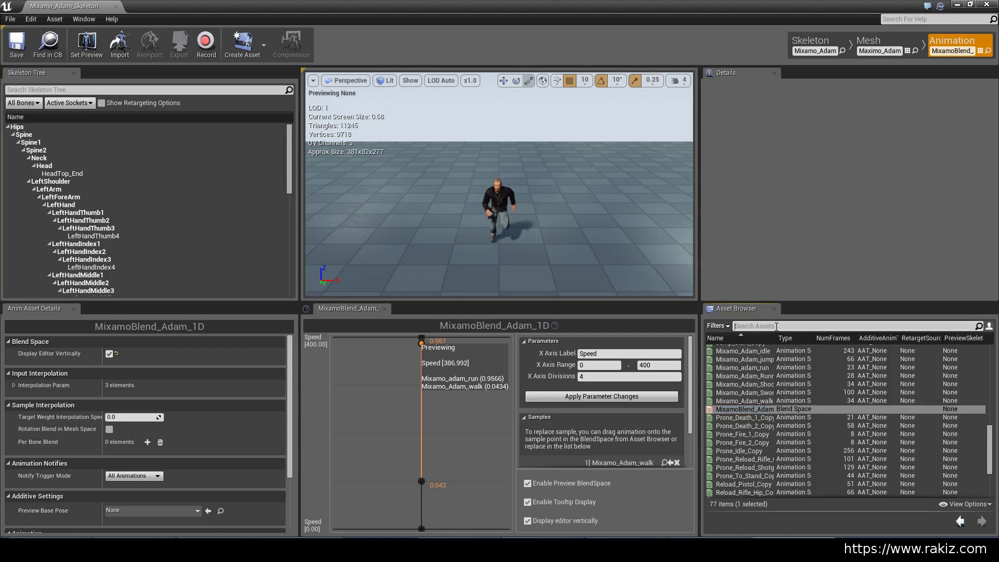
pyautogui.click(776, 326)
pyautogui.write('iwr')
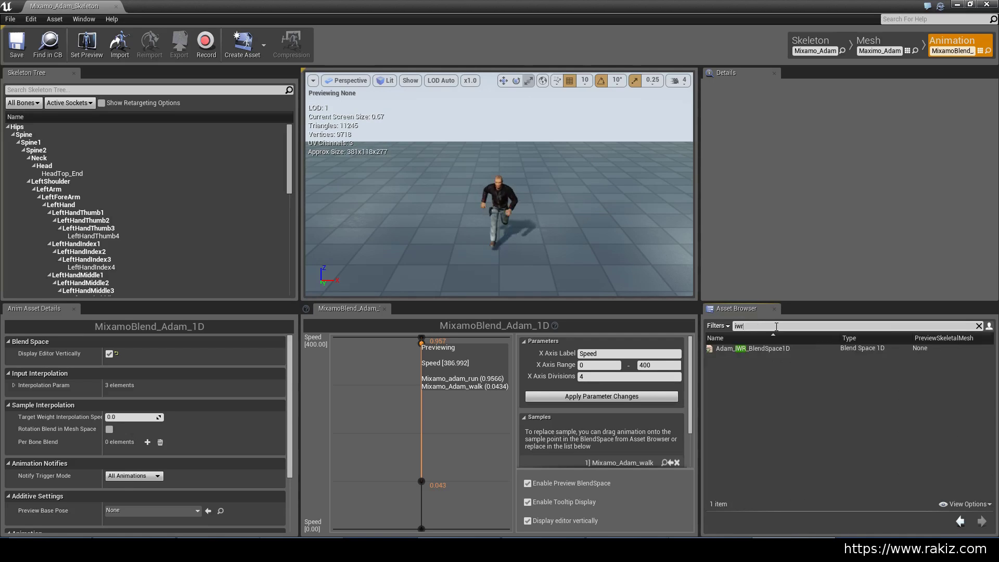
pyautogui.doubleClick(741, 349)
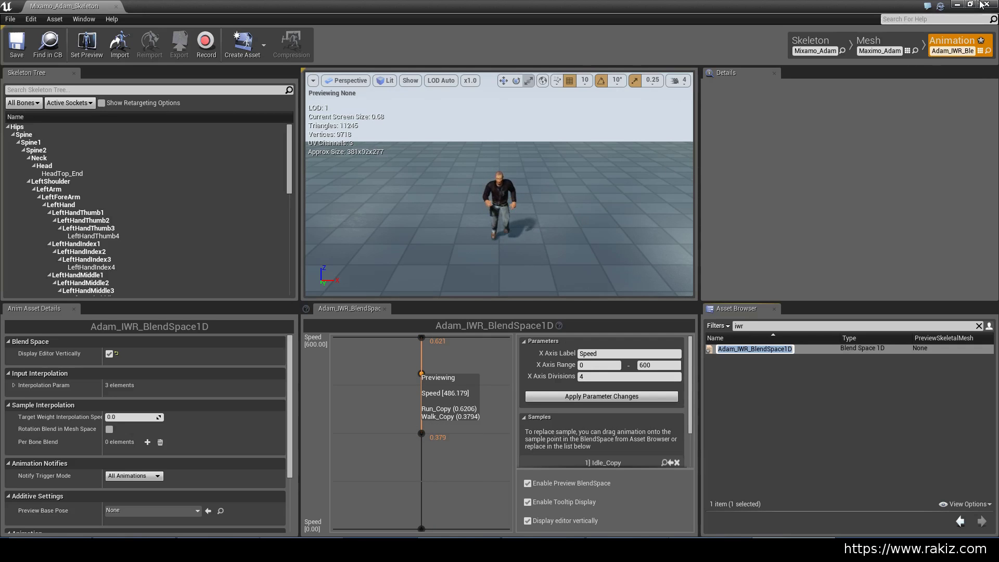
# Step: Open AdamAnimBlueprint from Adam's Blueprint folder and enter the Idle_Walk_Run state
pyautogui.click(956, 4)
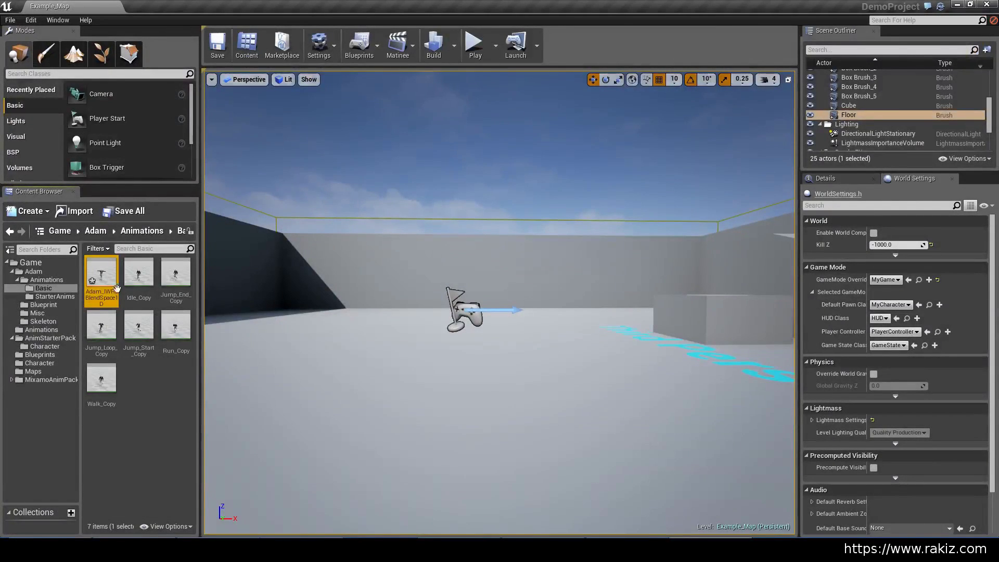
pyautogui.click(42, 304)
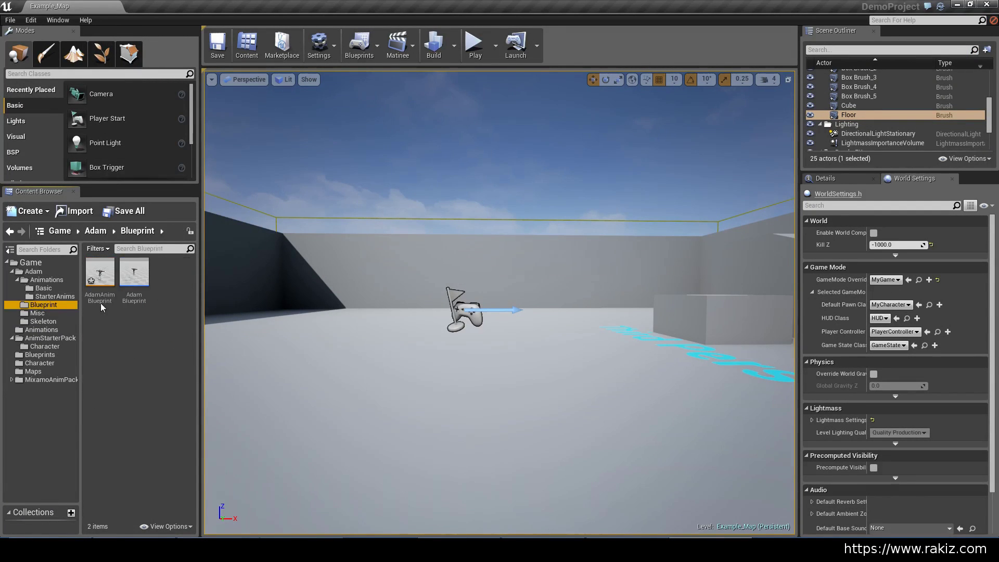
pyautogui.doubleClick(100, 271)
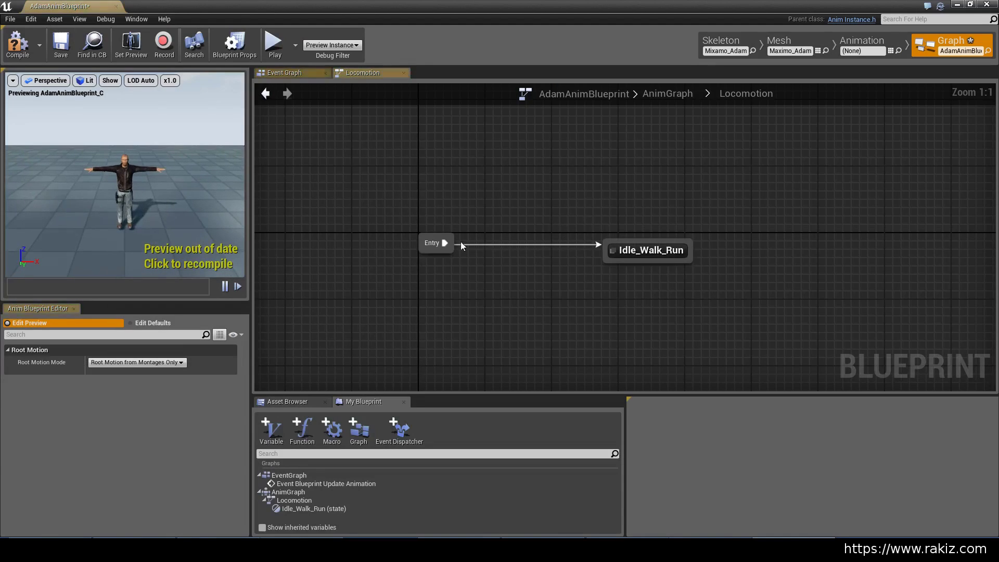
pyautogui.doubleClick(650, 245)
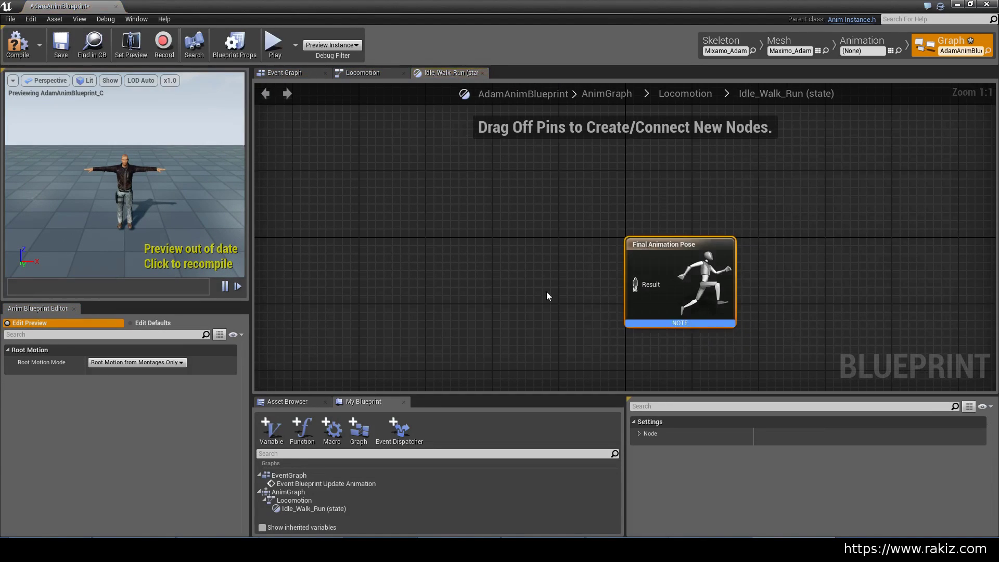
# Step: Add Adam_IWR_BlendSpace1D to the Idle_Walk_Run state graph and connect it to the Final Animation Pose
pyautogui.moveTo(546, 296); pyautogui.dragTo(546, 265, button='right')
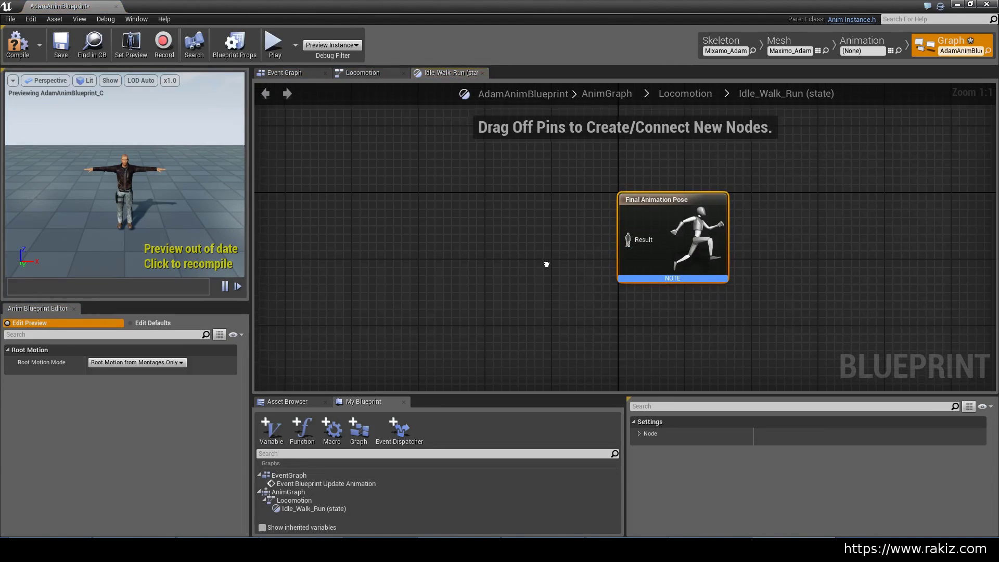
pyautogui.click(292, 401)
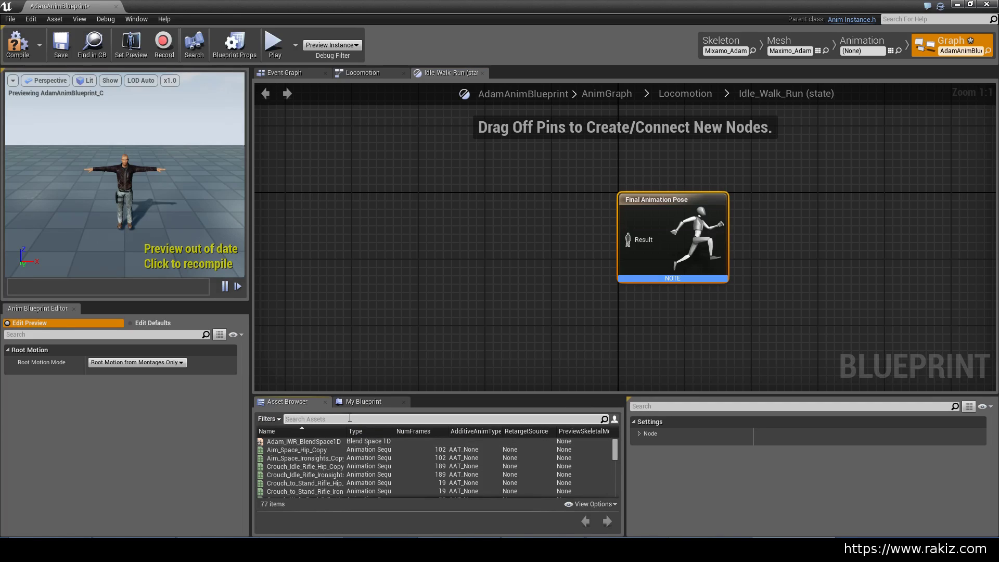
pyautogui.click(350, 418)
pyautogui.write('IWR')
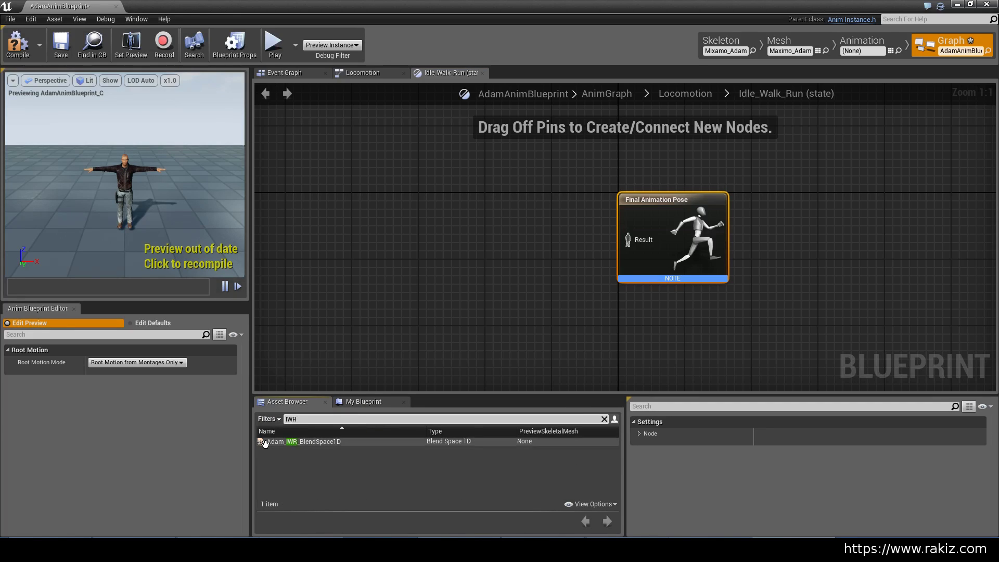
pyautogui.moveTo(283, 441); pyautogui.dragTo(433, 217)
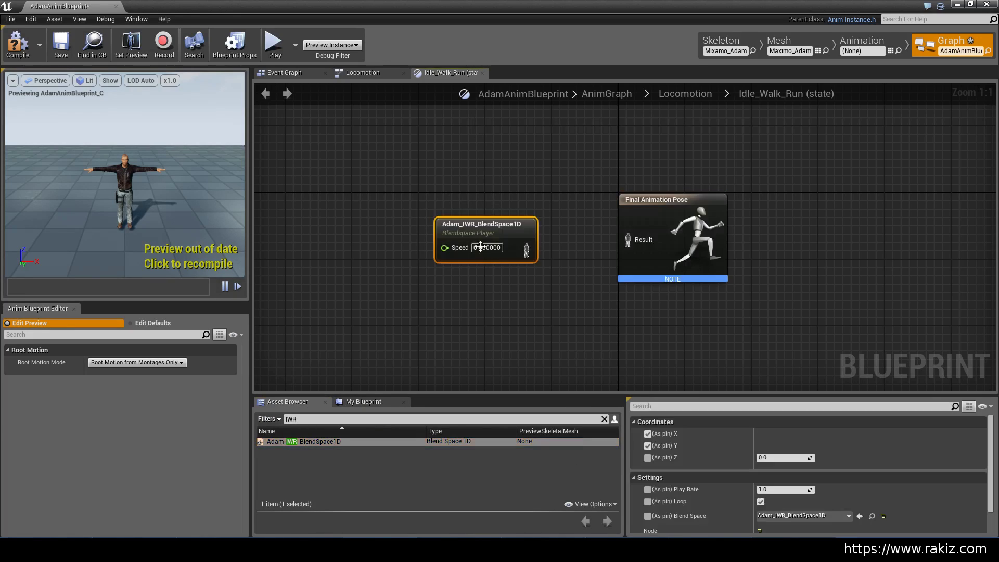
pyautogui.moveTo(606, 254); pyautogui.dragTo(632, 241)
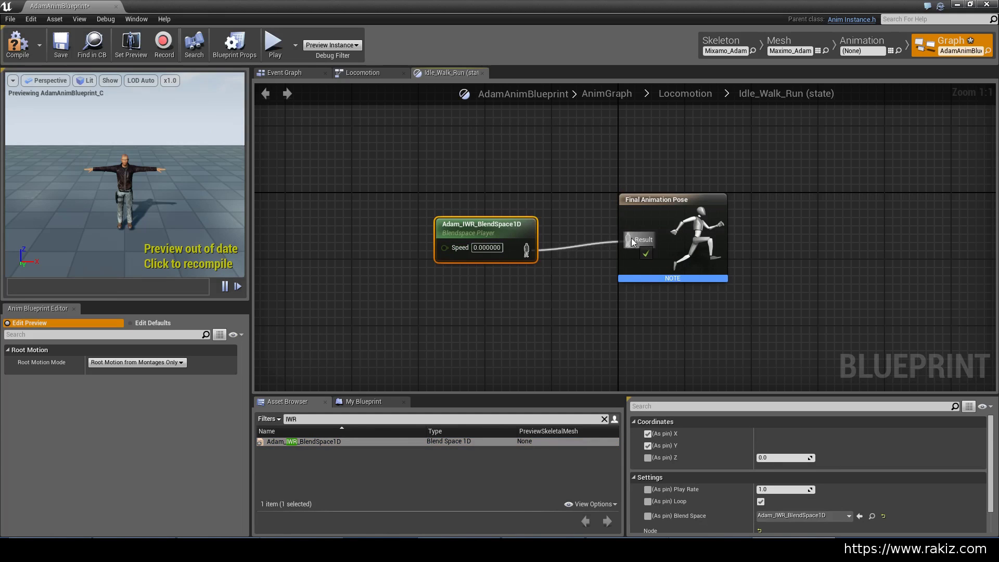
# Step: Promote the blend space node's Speed input to a variable named Speed, and compile and save the blueprint
pyautogui.rightClick(453, 248)
pyautogui.click(464, 261)
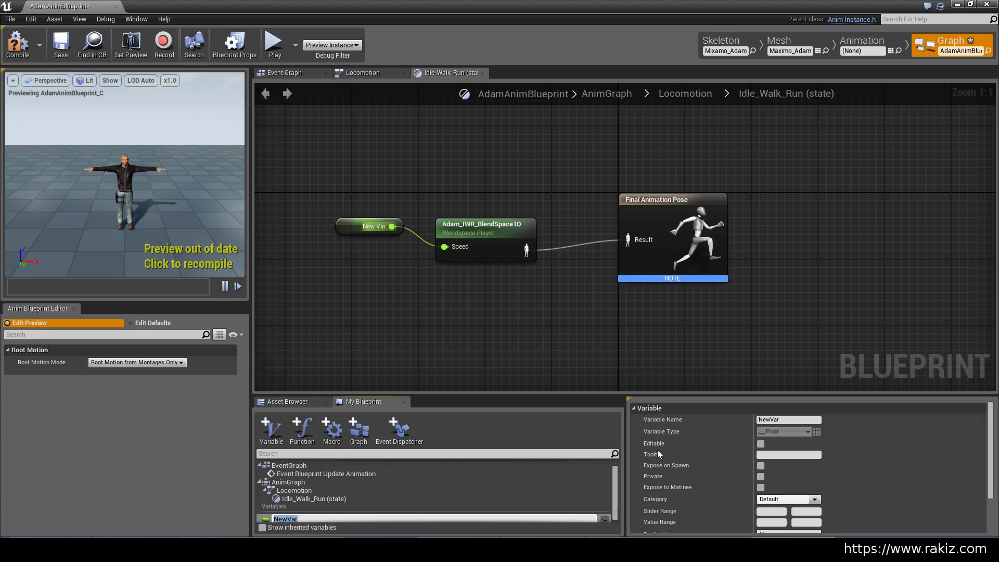
pyautogui.click(757, 419)
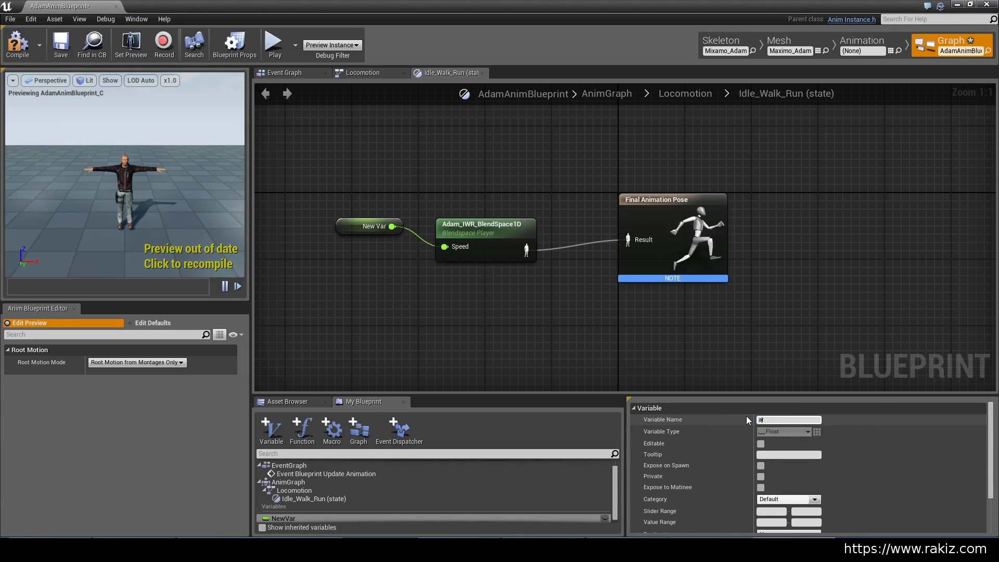
pyautogui.write('r')
pyautogui.press('BackSpace')
pyautogui.write('Speed')
pyautogui.press('Return')
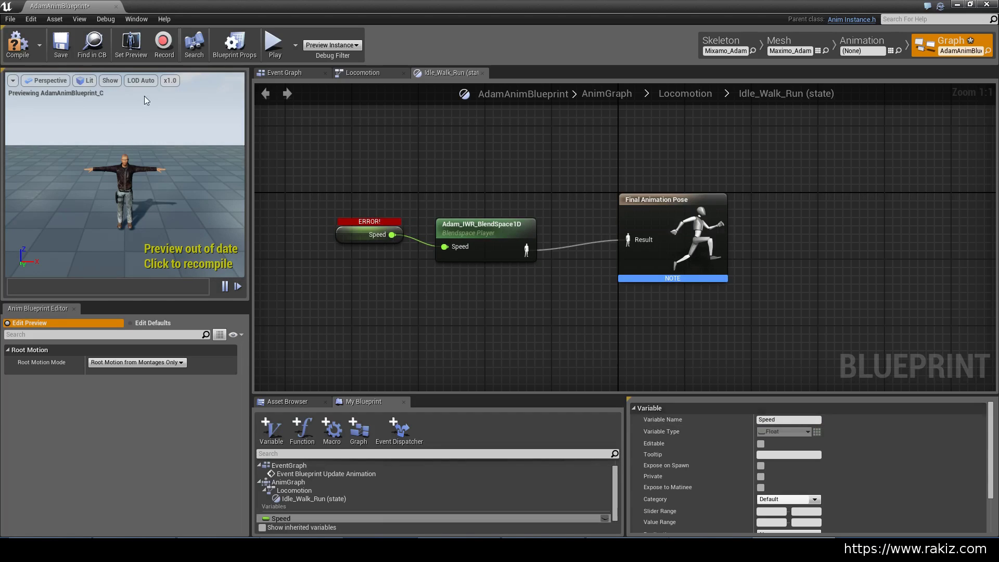
pyautogui.click(18, 44)
pyautogui.click(70, 55)
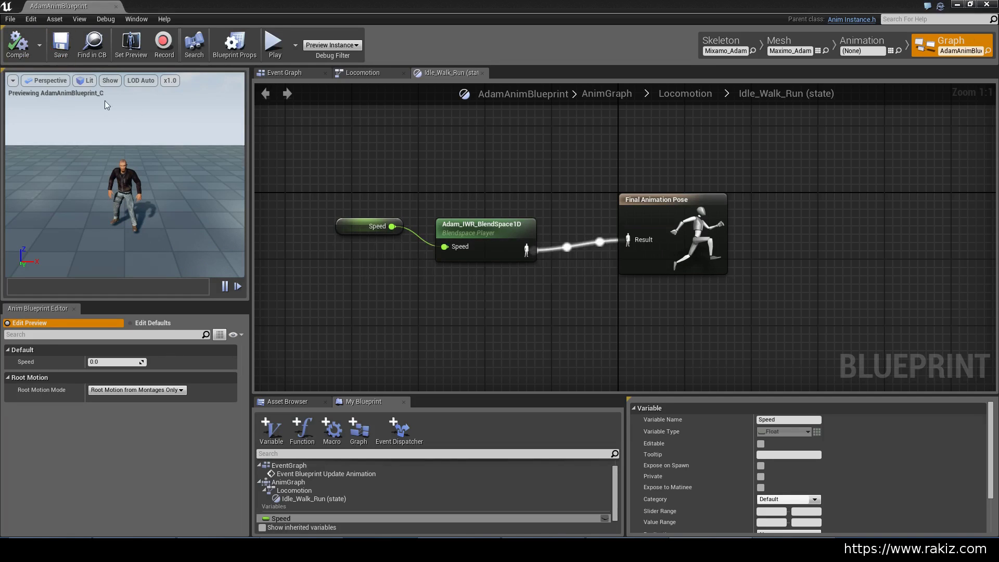